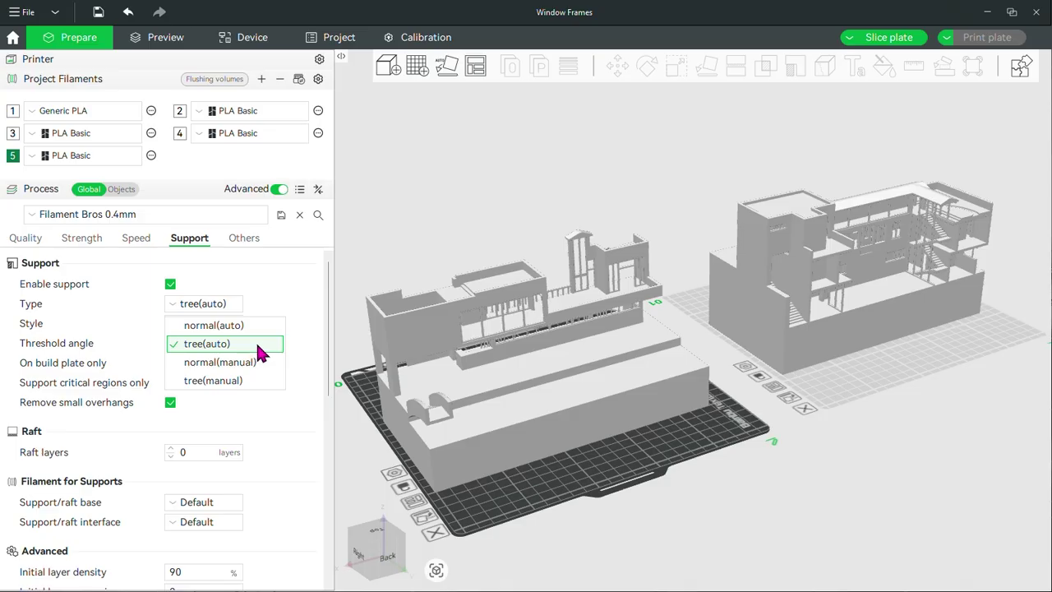
Review the available support types and tree support styles, keeping tree(auto) and Tree Slim.
click(278, 268)
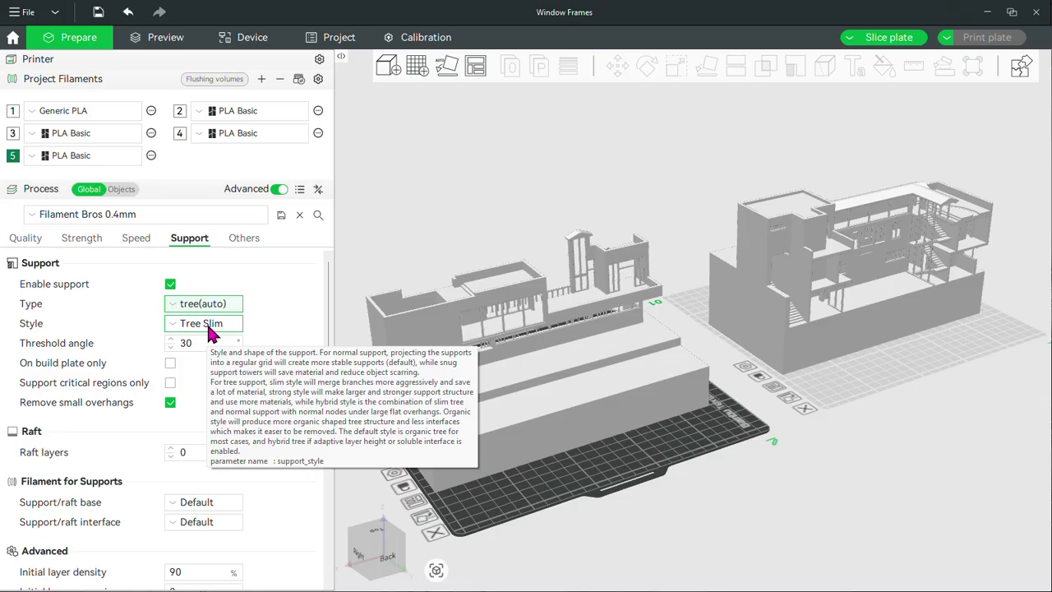
click(205, 327)
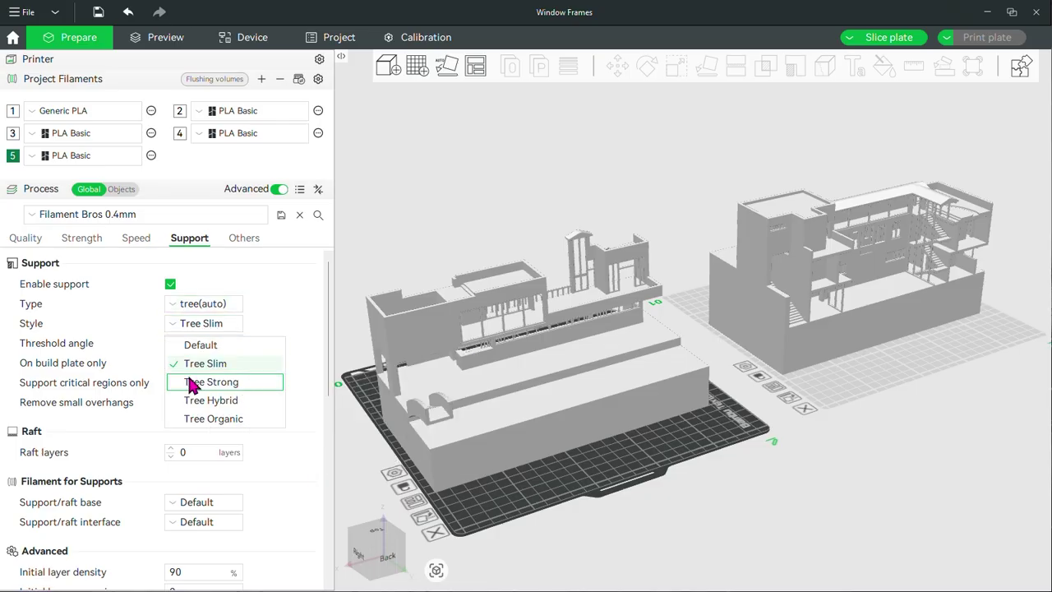
click(292, 263)
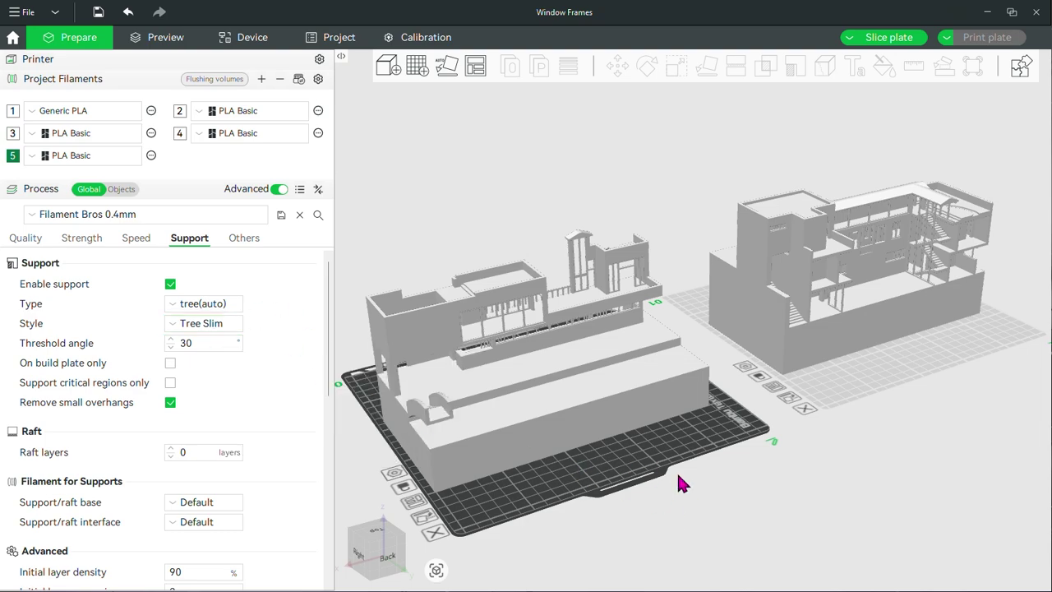
Start support painting on the building model on plate 2.
middle_drag(658, 483, 699, 449)
click(579, 372)
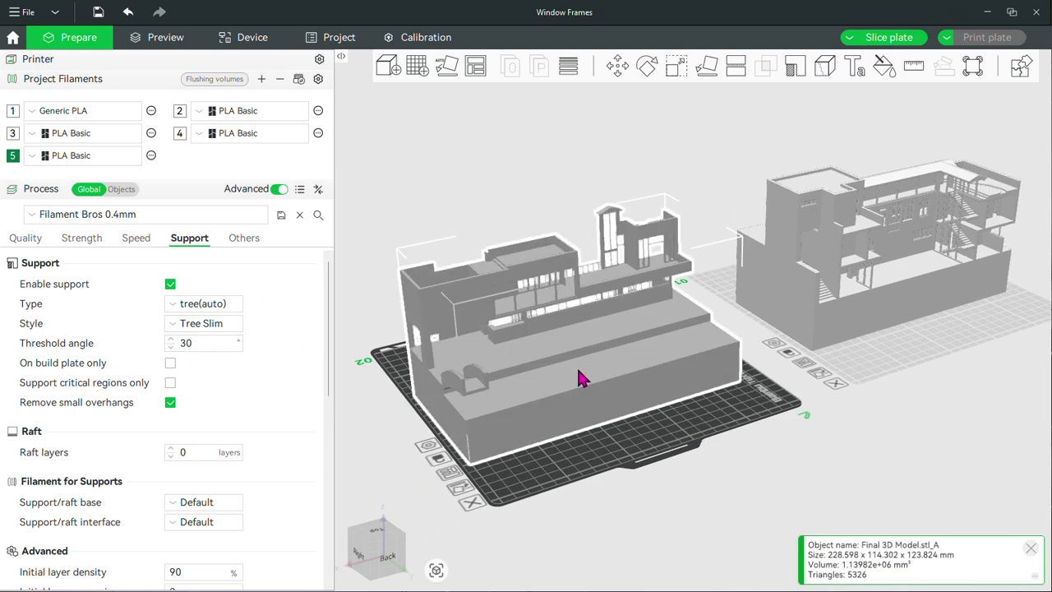
click(795, 69)
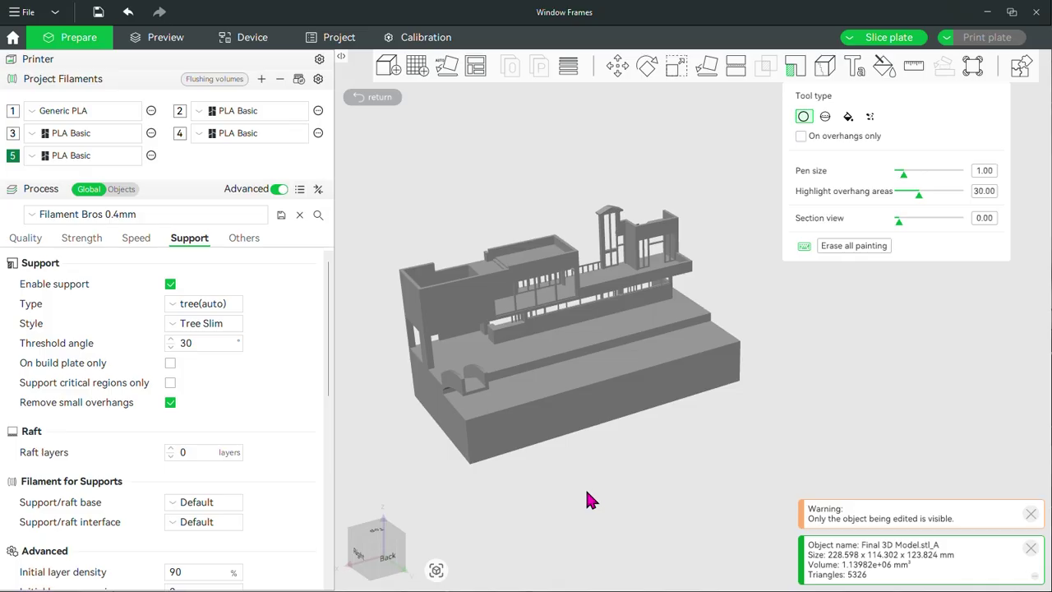
Try painting support enforcer and blocker strokes on the building's upper wall above the arch, and erase all painting.
drag(594, 499, 578, 464)
scroll(439, 228, up, 6)
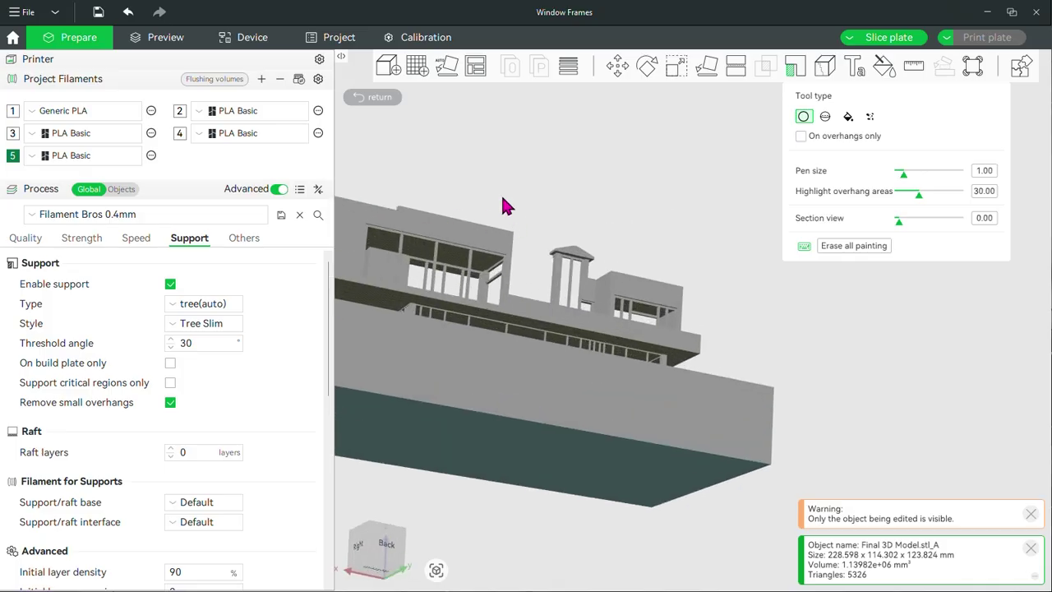
mouse_move(445, 256)
mouse_down()
mouse_move(460, 263)
mouse_move(445, 265)
mouse_up()
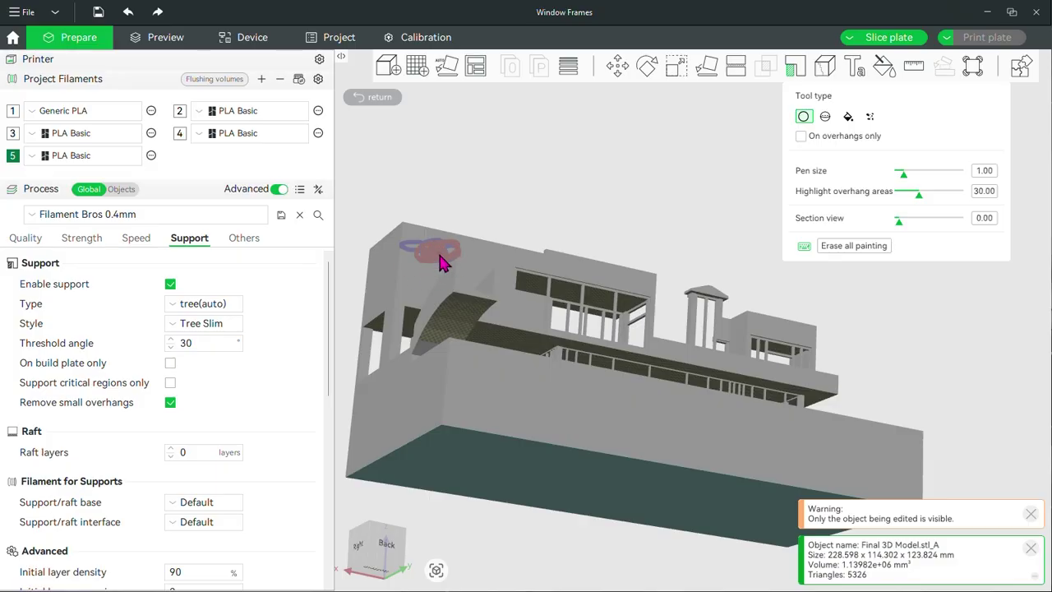
click(876, 247)
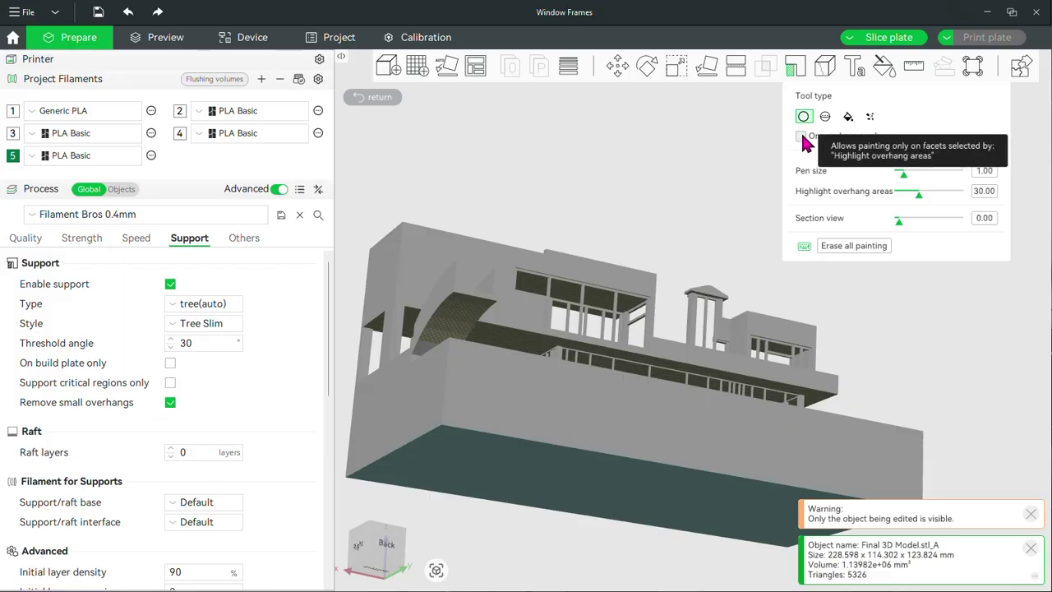
Restrict painting to overhangs only, and paint an enforcer on the upper part of the arch's underside and a blocker on its lower part.
scroll(471, 304, up, 3)
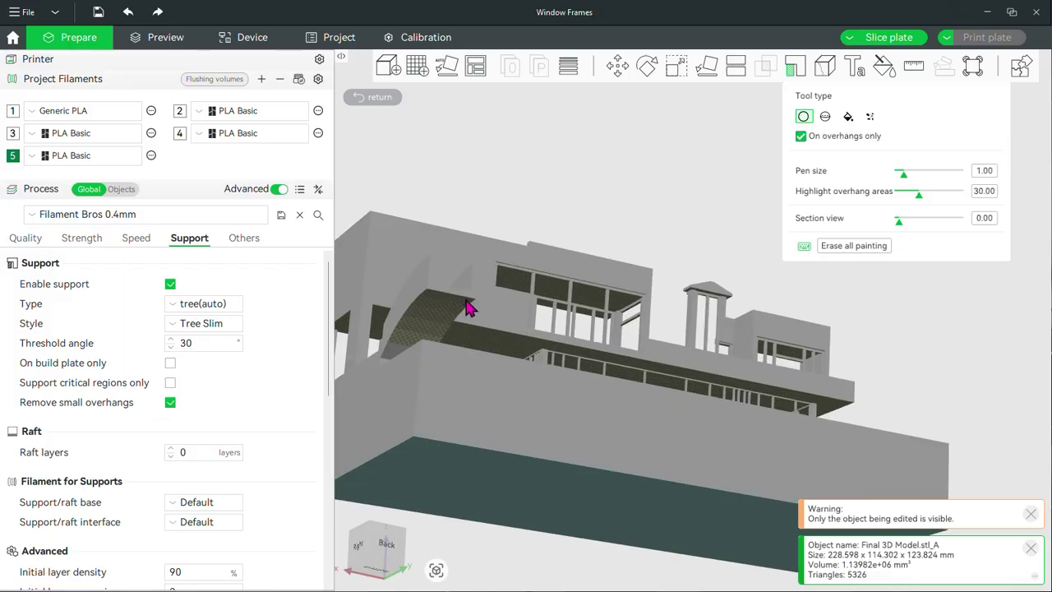
middle_drag(477, 309, 658, 307)
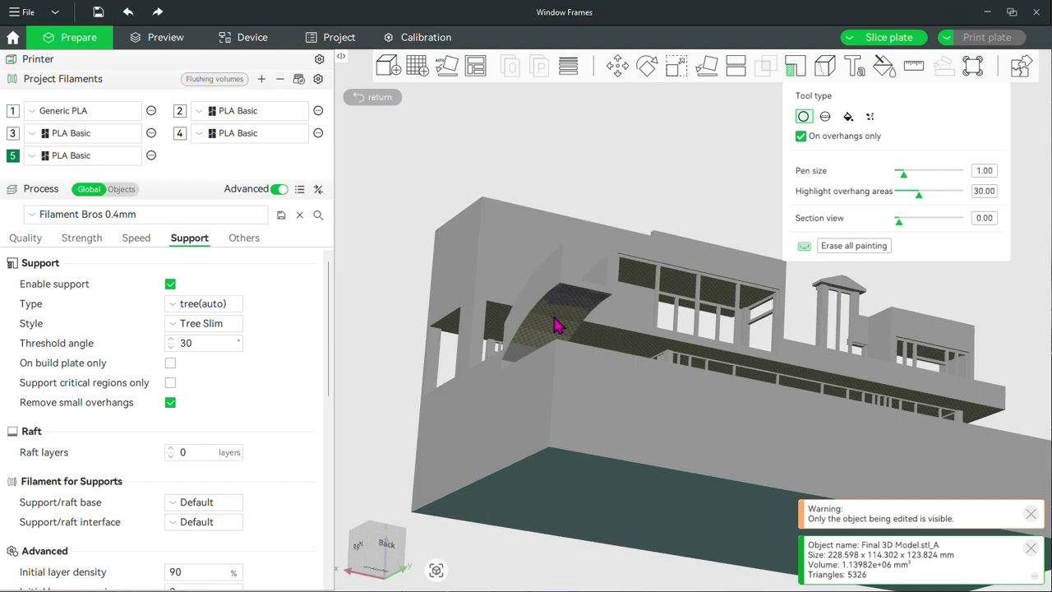
scroll(485, 289, up, 2)
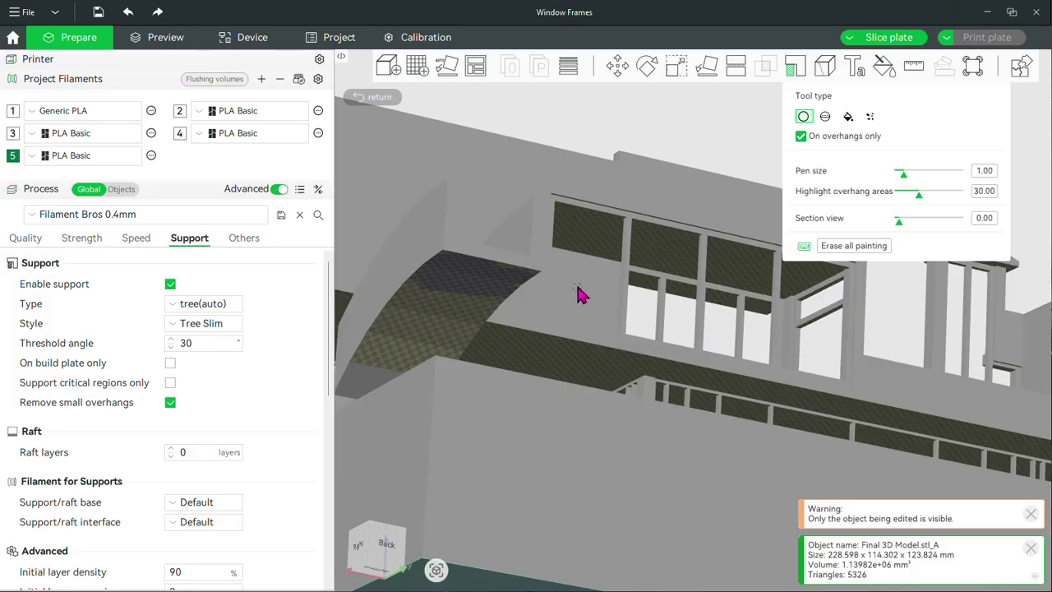
mouse_move(453, 336)
mouse_down()
mouse_move(466, 344)
mouse_move(418, 348)
mouse_move(451, 352)
mouse_move(453, 322)
mouse_up()
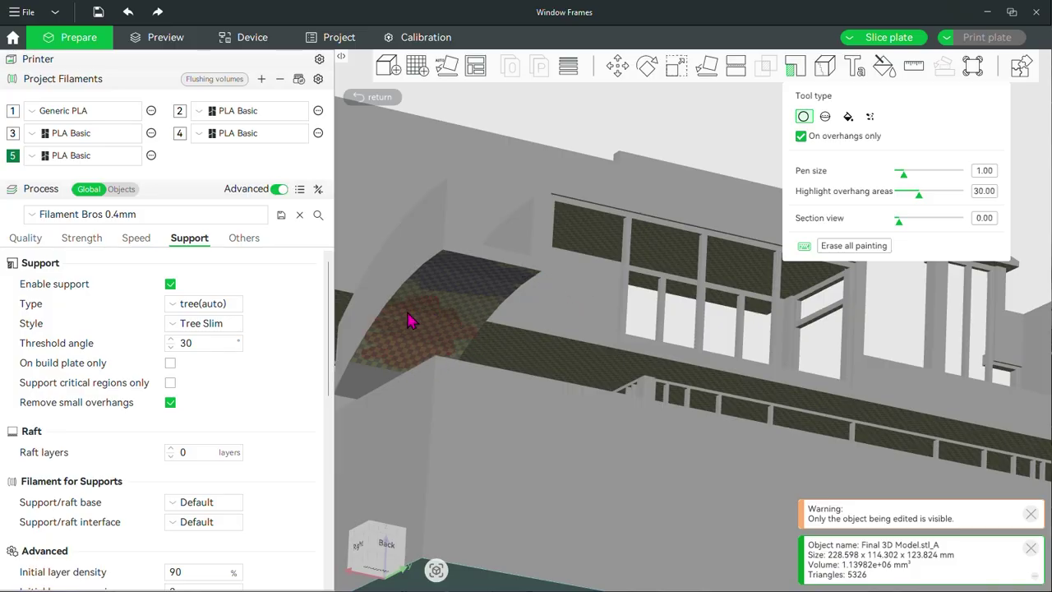
Slice plate 2 with the painted supports.
scroll(625, 204, down, 3)
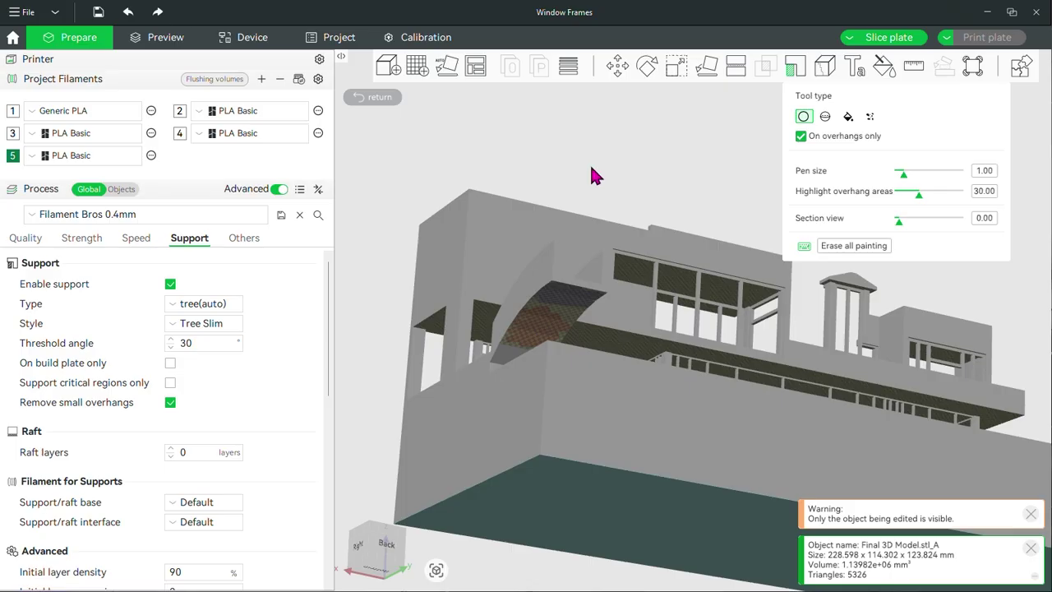
drag(589, 162, 768, 134)
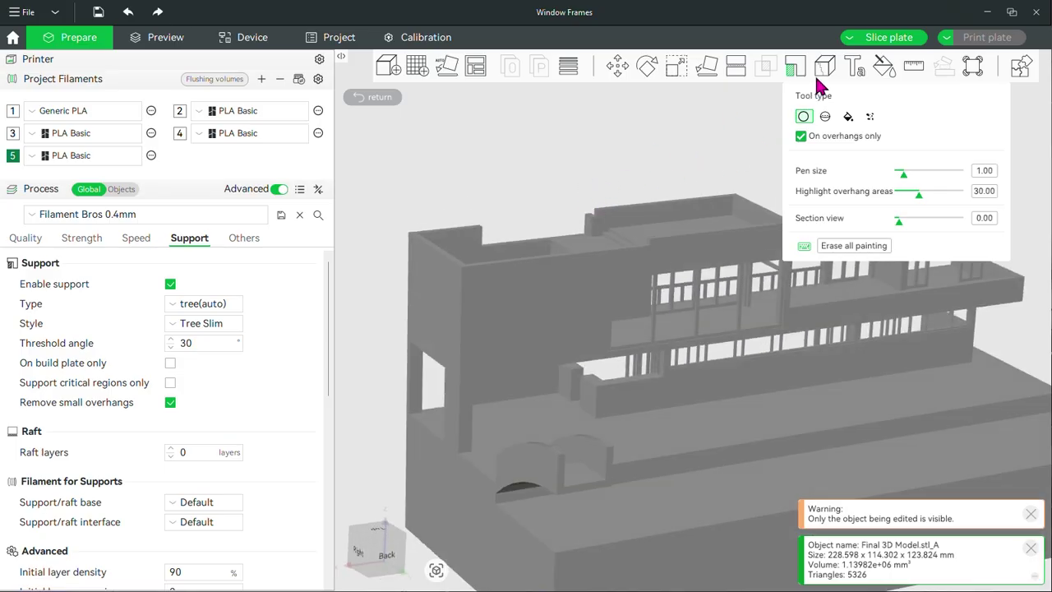
click(896, 37)
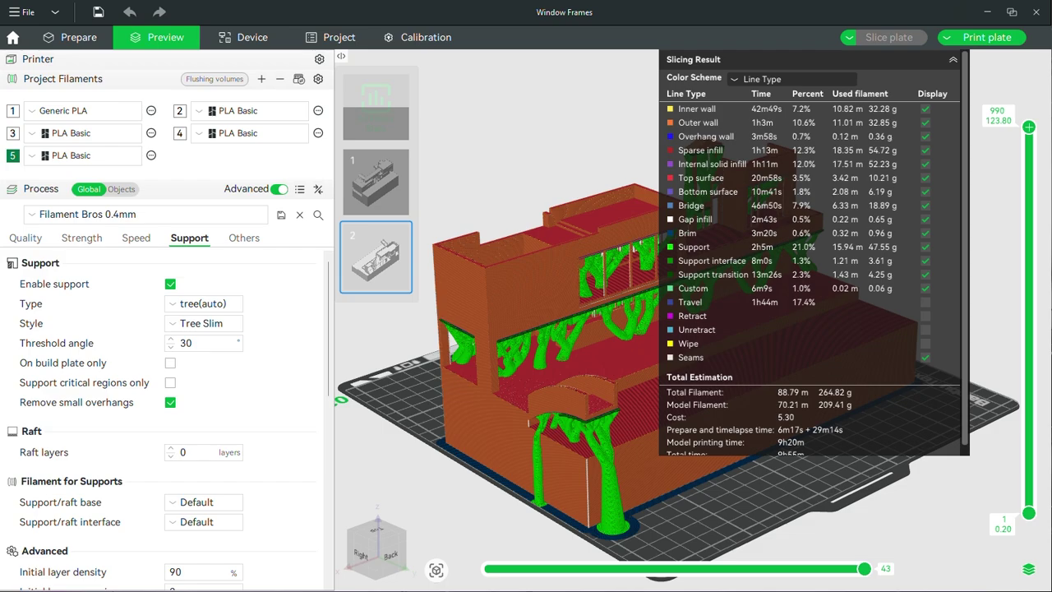
Examine the sliced tree supports beneath the arch and along the building's right and back sides.
scroll(749, 516, up, 5)
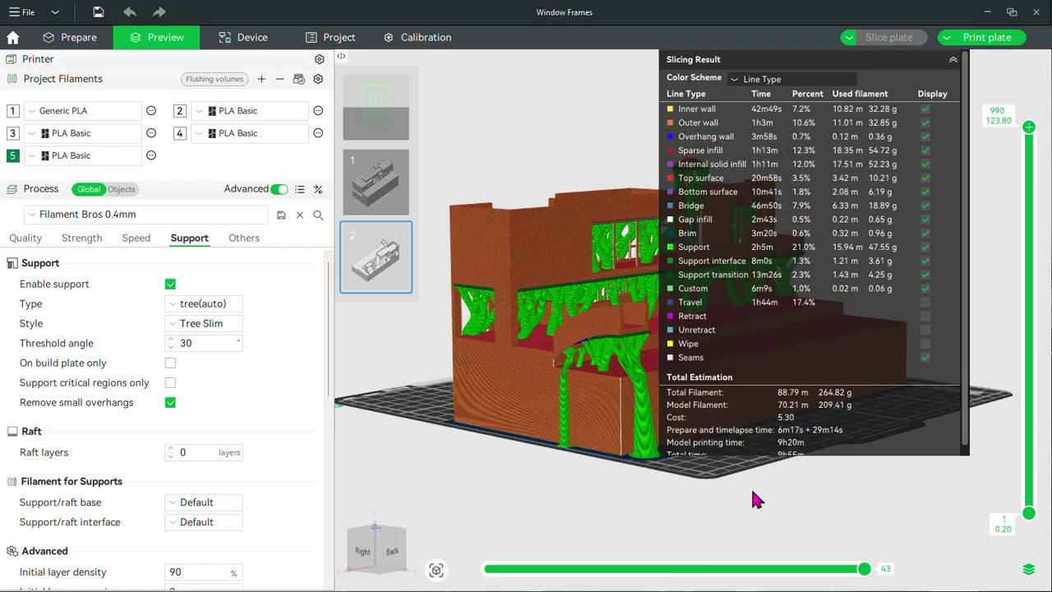
scroll(745, 513, up, 4)
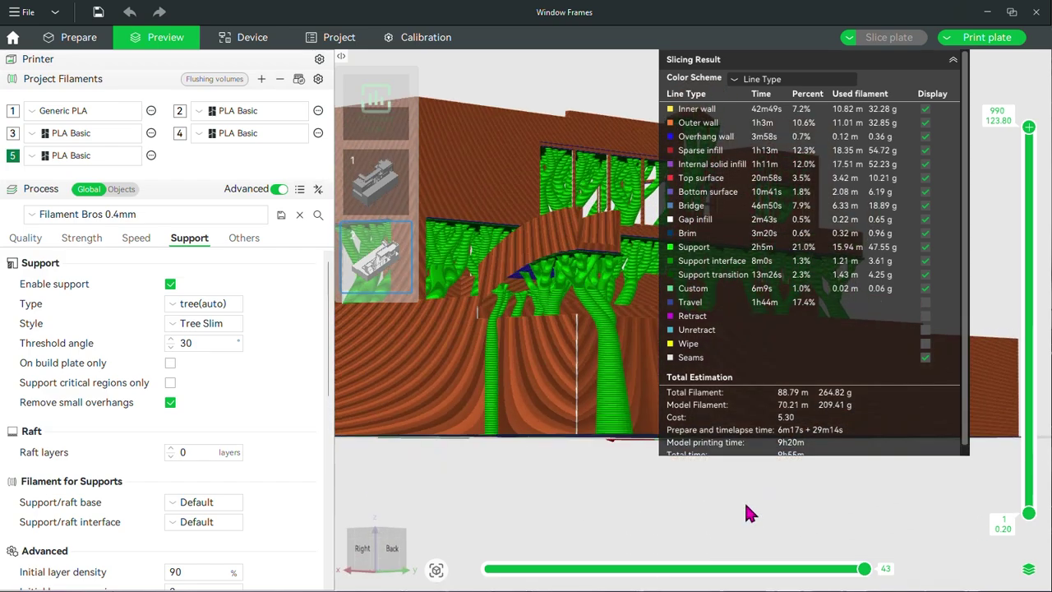
scroll(518, 226, up, 2)
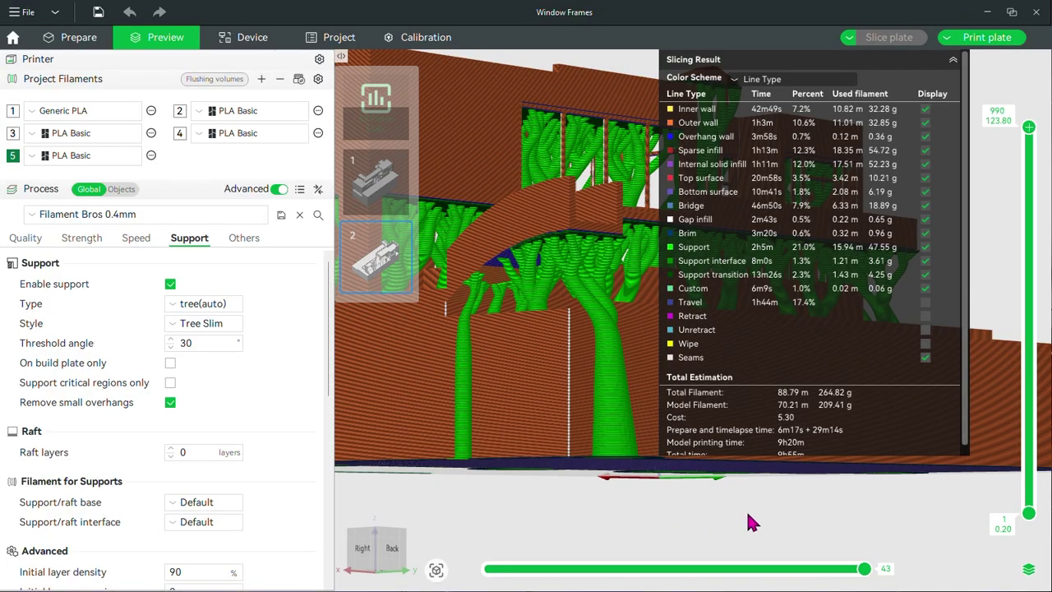
scroll(840, 498, down, 2)
drag(841, 510, 849, 539)
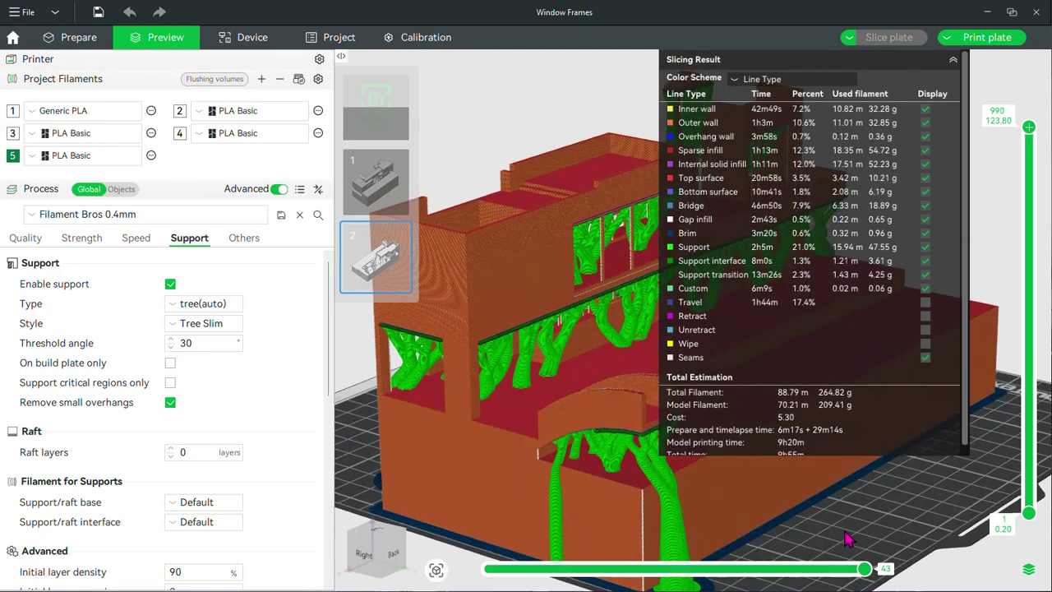
scroll(841, 517, down, 2)
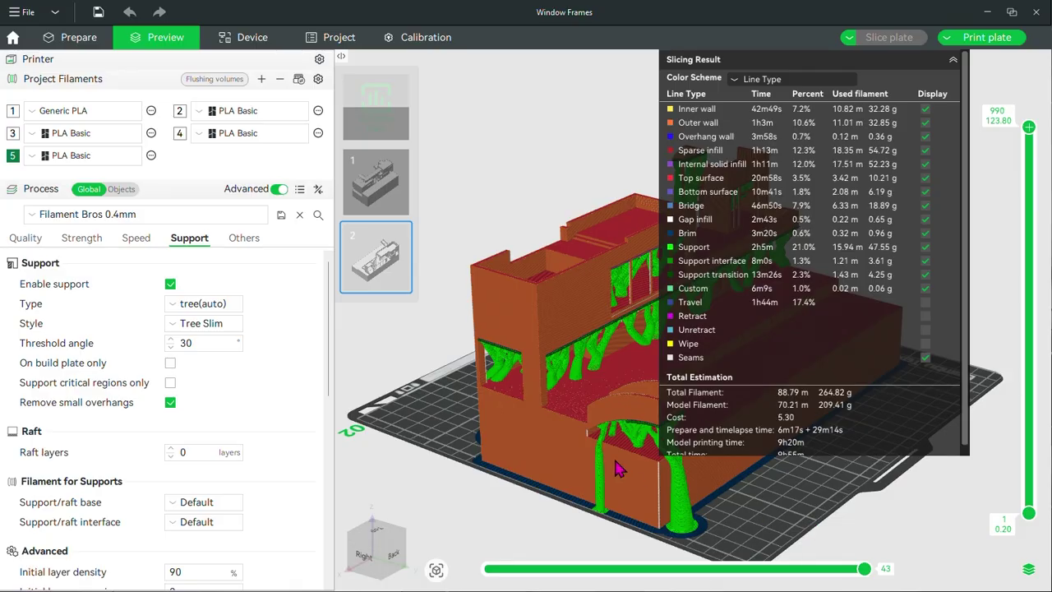
scroll(813, 499, up, 2)
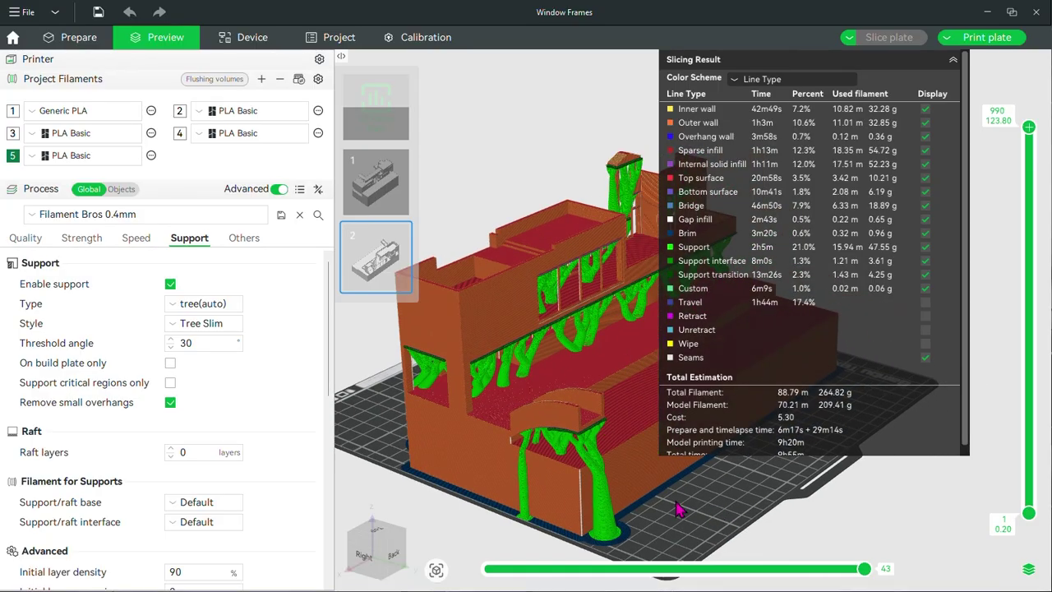
Examine the front tree supports around the tower, balcony railing and window frames in the sliced model.
drag(397, 496, 490, 502)
scroll(490, 502, up, 6)
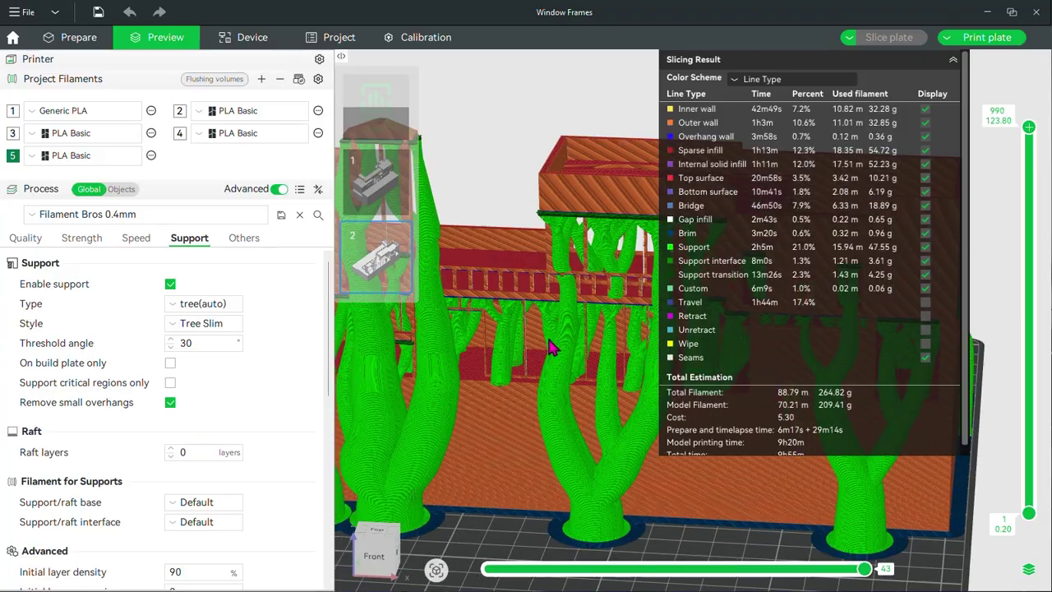
scroll(494, 333, up, 5)
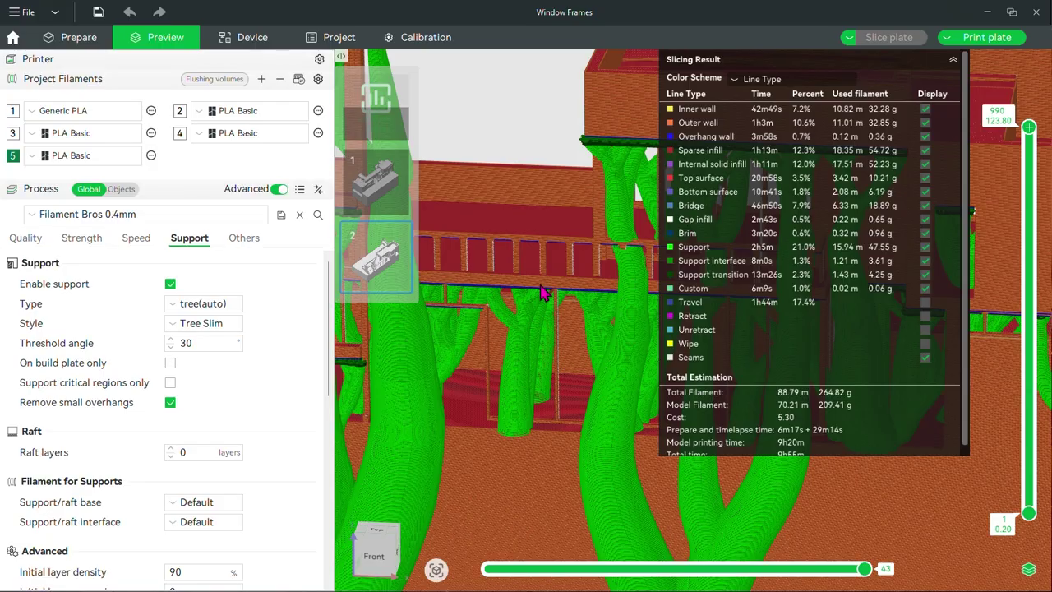
scroll(560, 301, down, 5)
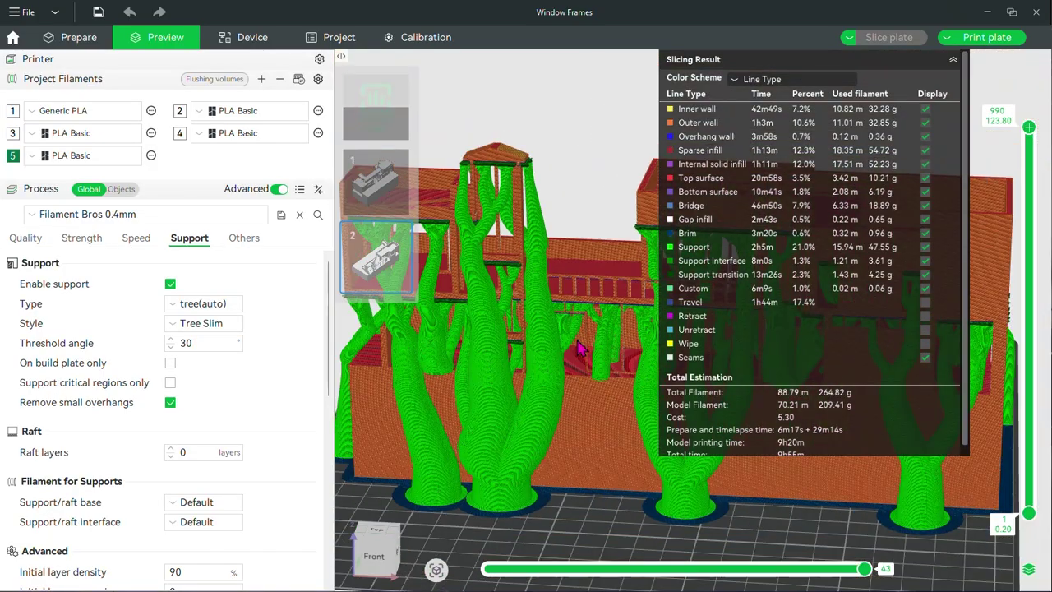
scroll(627, 342, up, 2)
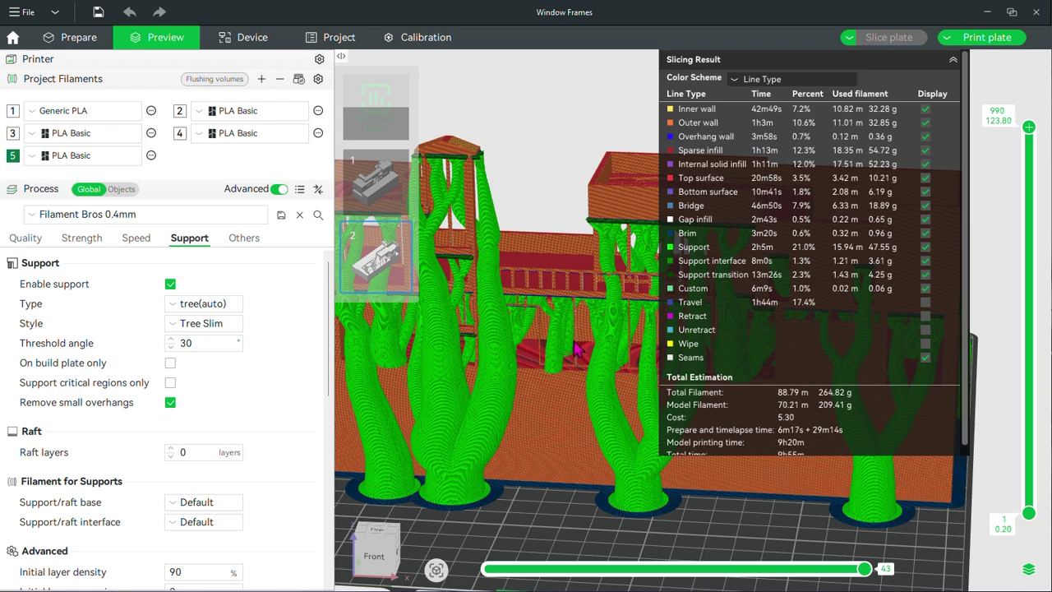
scroll(599, 361, down, 4)
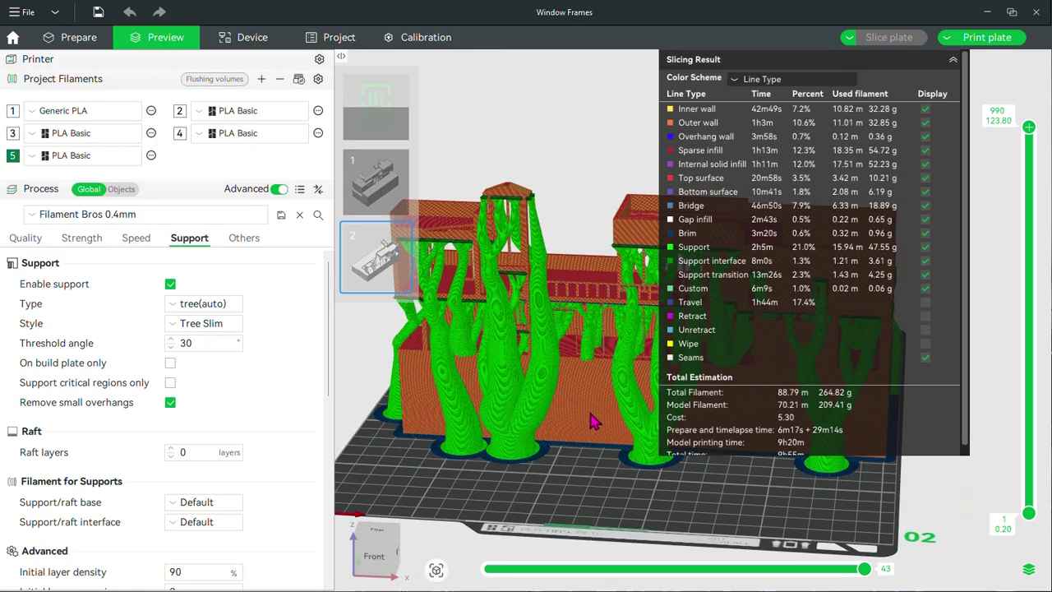
scroll(591, 420, up, 3)
scroll(573, 320, up, 2)
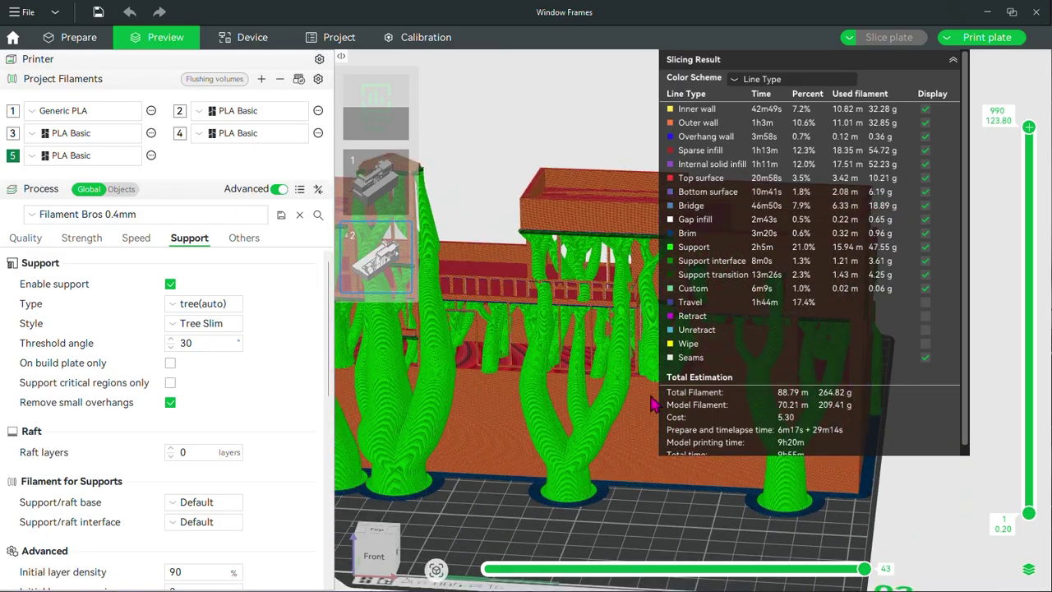
right_drag(550, 399, 647, 398)
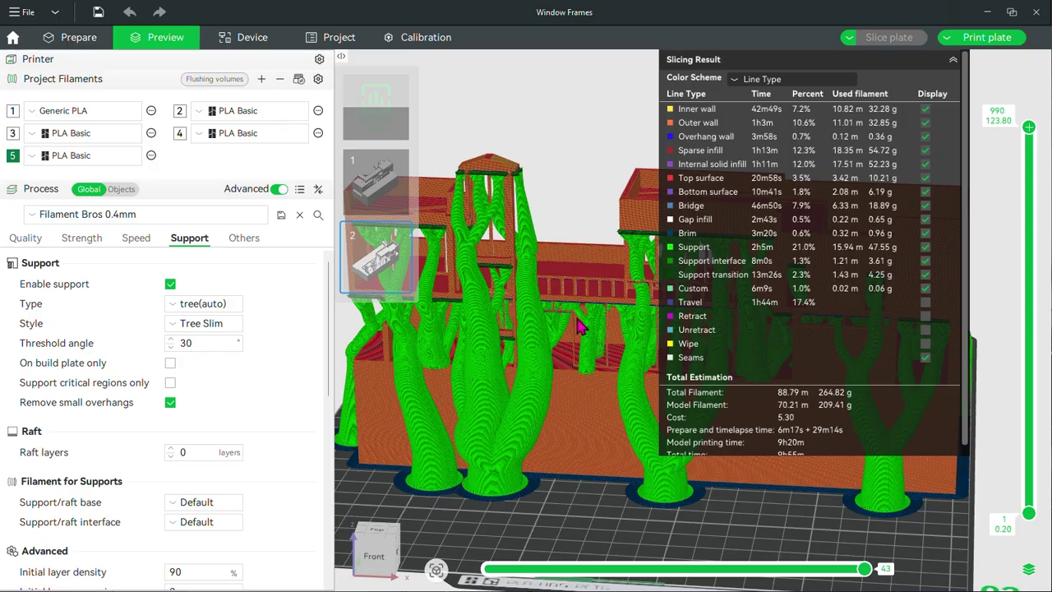
Enable Support critical regions only and slice plate 2 again.
click(79, 39)
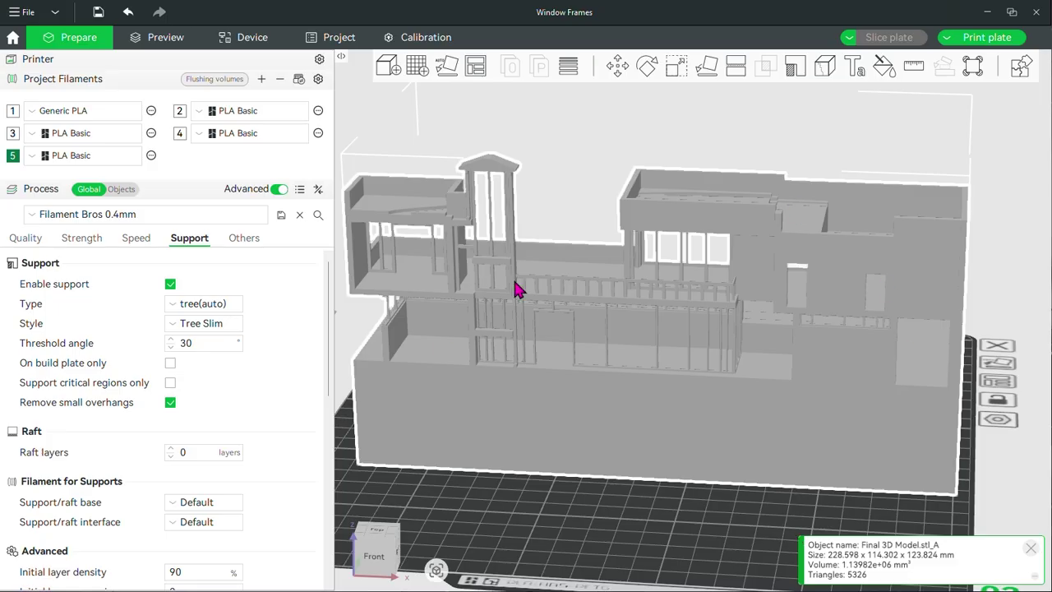
click(170, 384)
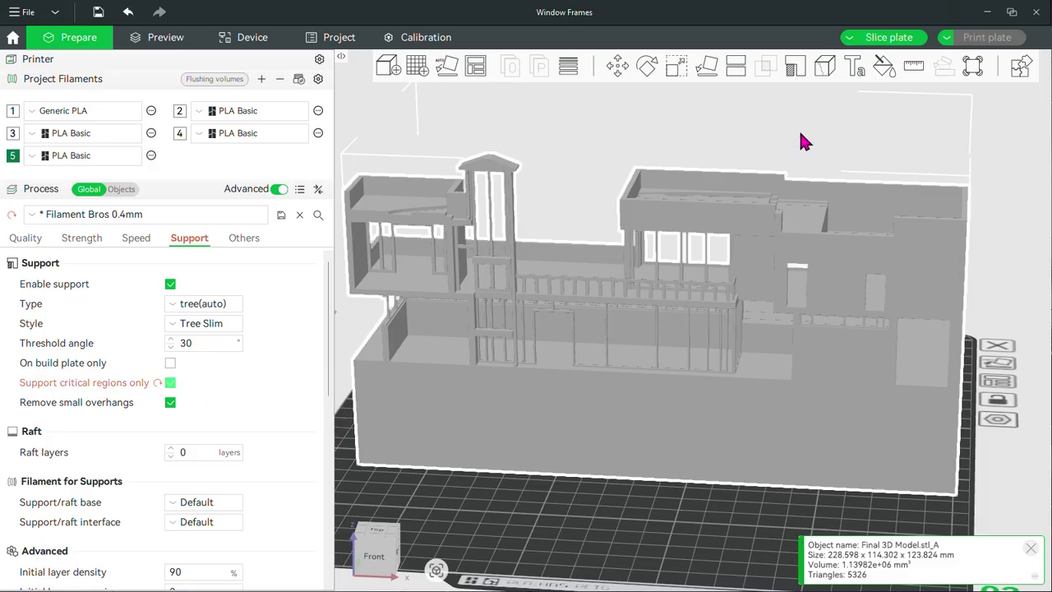
click(886, 37)
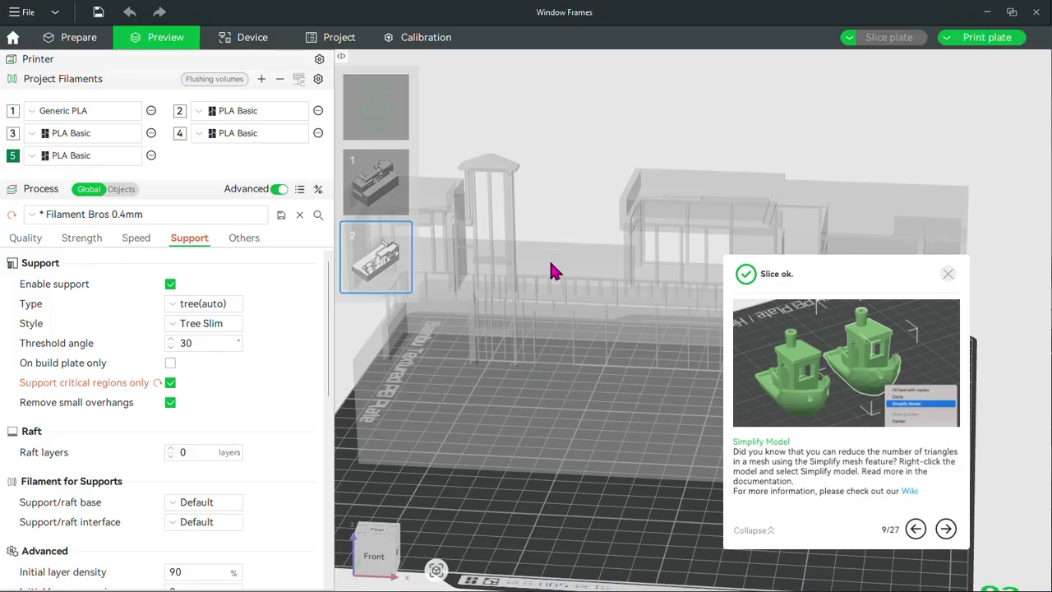
Inspect the tree supports generated for critical regions on the front and back of the re-sliced building.
scroll(586, 475, down, 3)
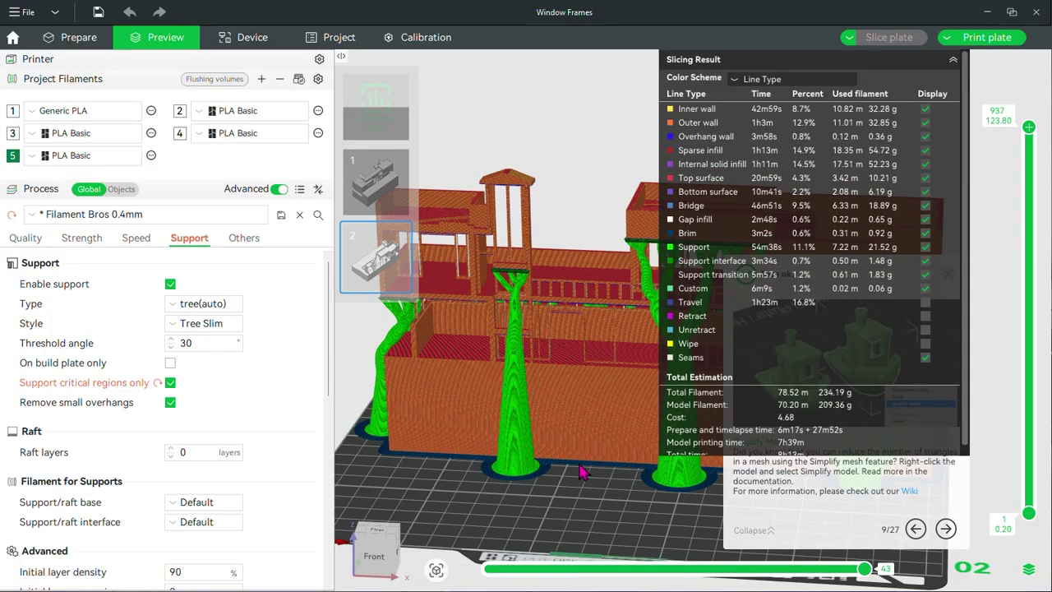
scroll(581, 466, up, 2)
mouse_move(581, 466)
right_down()
mouse_move(536, 458)
mouse_move(567, 482)
right_up()
drag(578, 496, 564, 525)
drag(592, 489, 539, 510)
scroll(544, 518, up, 2)
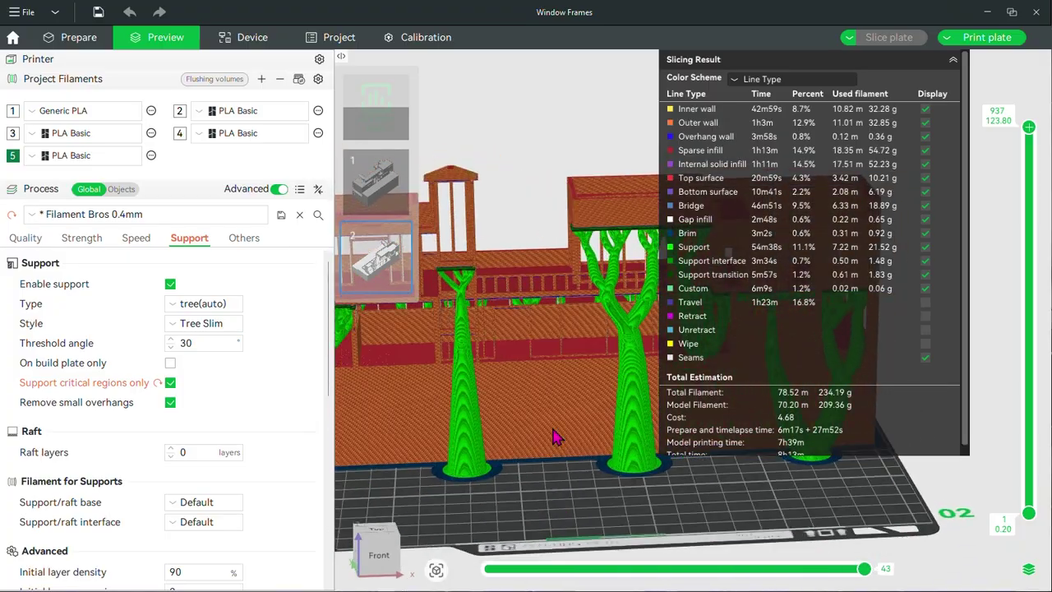
scroll(549, 331, up, 3)
scroll(606, 512, down, 3)
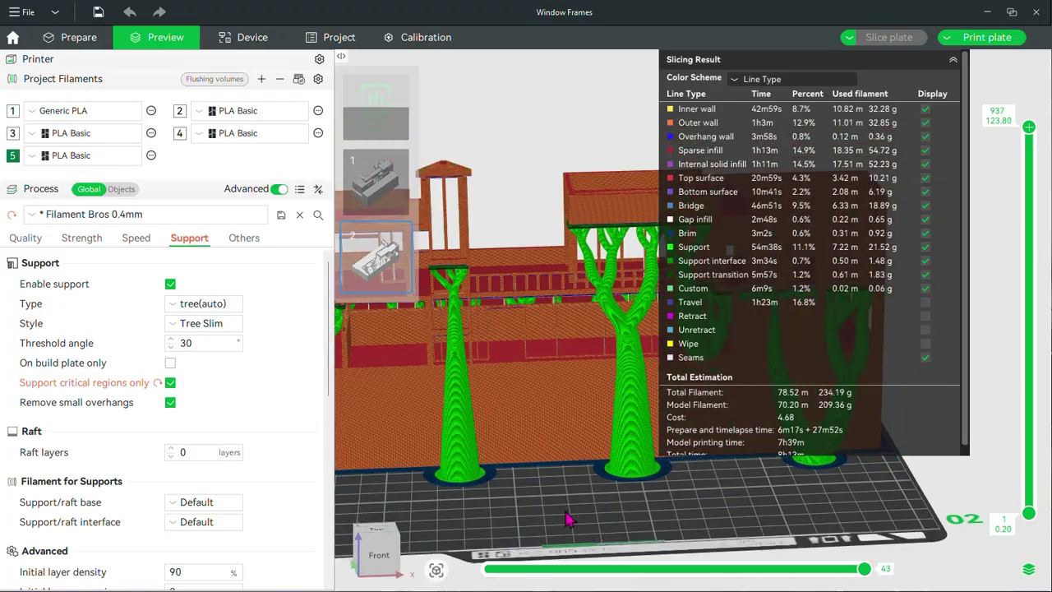
drag(567, 517, 526, 238)
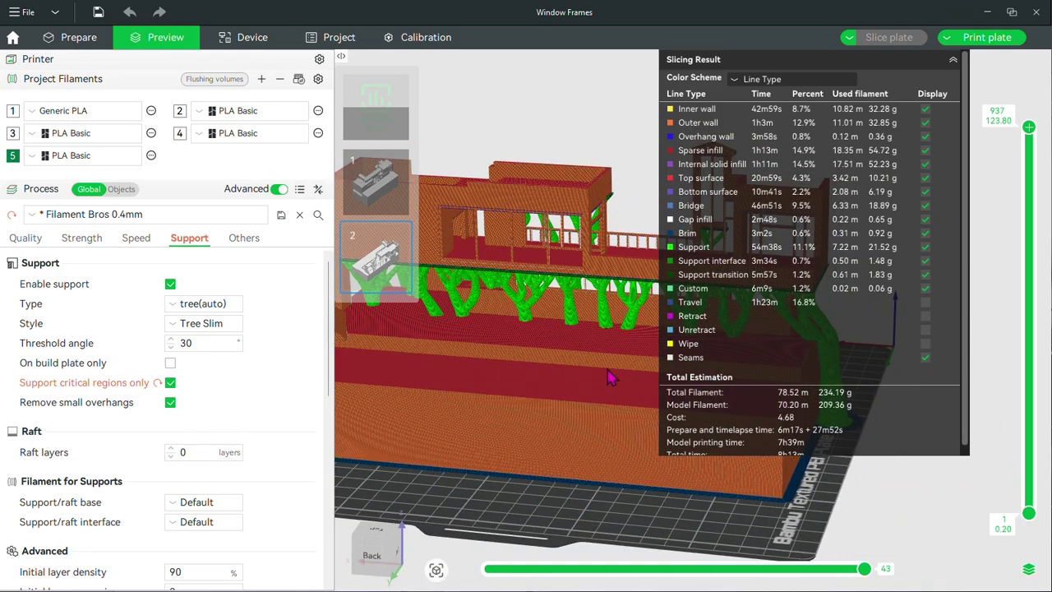
Examine the critical-region tree supports under the overhanging floor and in the upper window openings at the back of the plate 2 building.
scroll(610, 376, down, 2)
drag(609, 376, 565, 465)
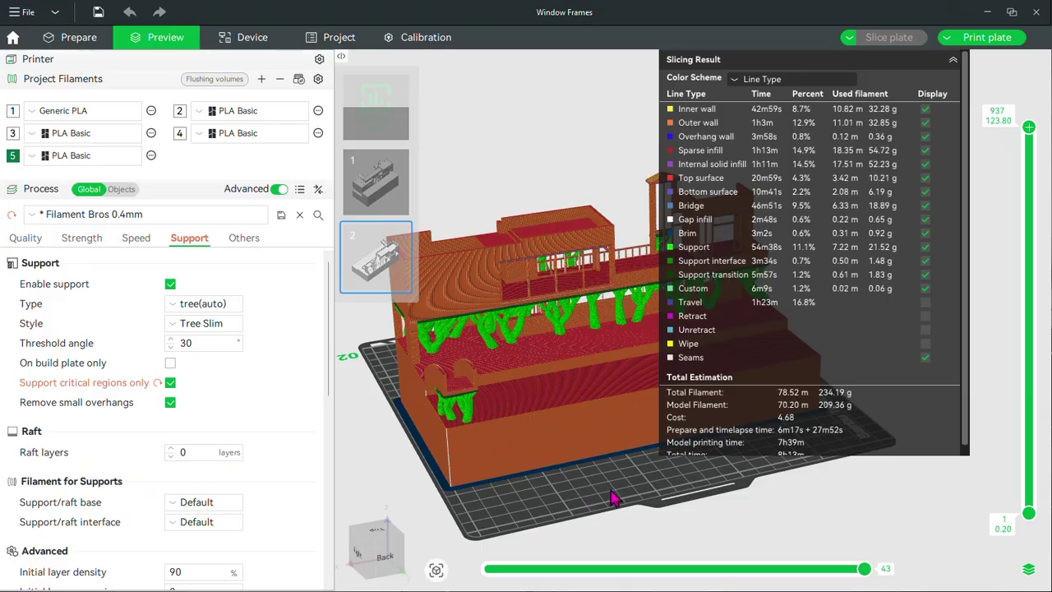
drag(613, 497, 594, 470)
scroll(498, 218, up, 5)
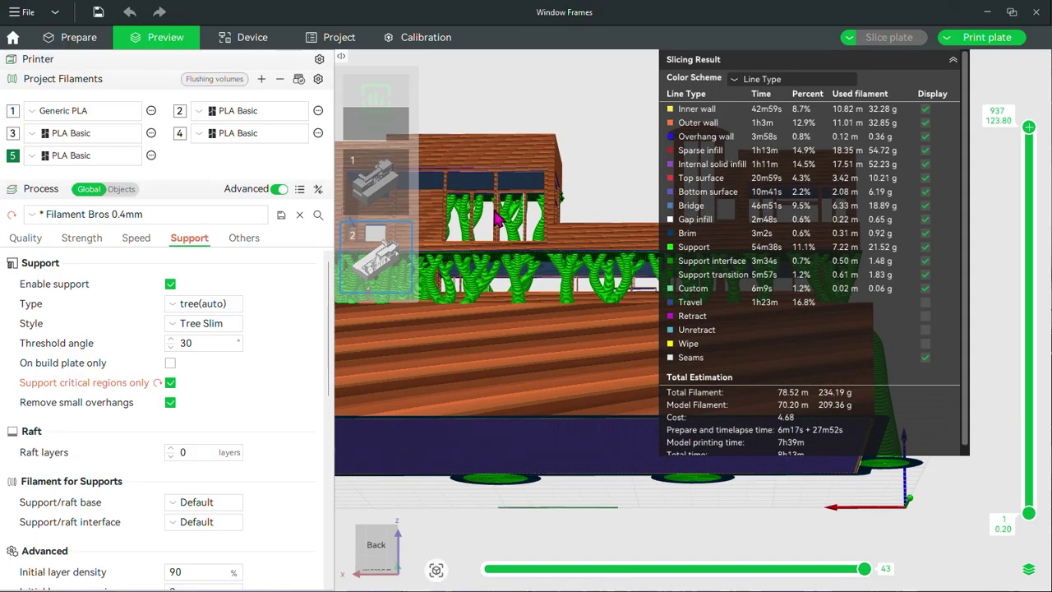
right_drag(526, 110, 591, 114)
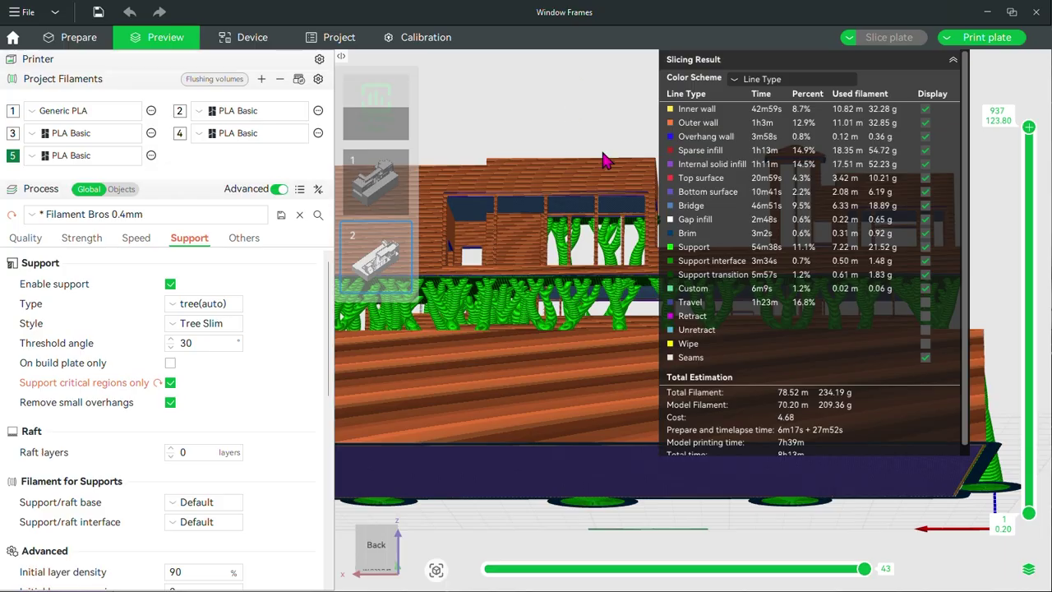
scroll(573, 119, up, 2)
drag(573, 119, 652, 264)
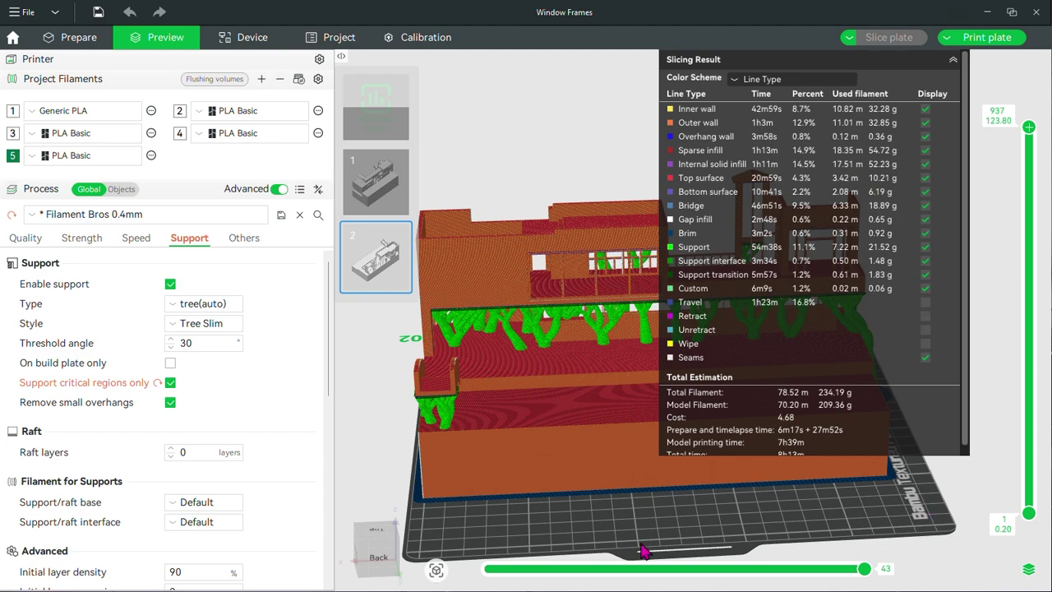
middle_drag(753, 518, 556, 388)
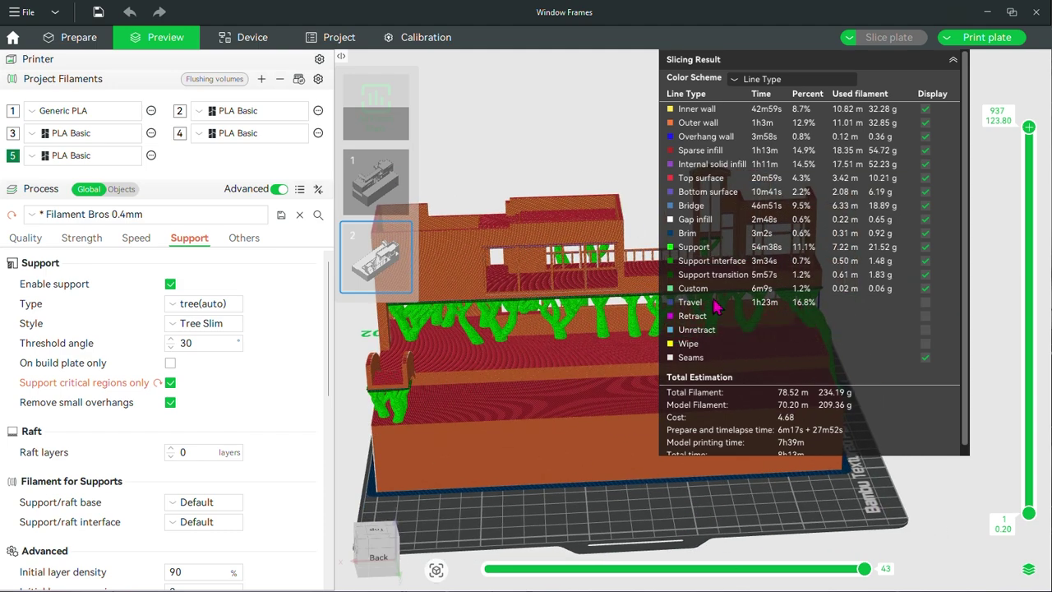
Return to the model preparation view, make plate 1 active and slice it with Support critical regions only enabled.
click(92, 45)
scroll(834, 364, down, 2)
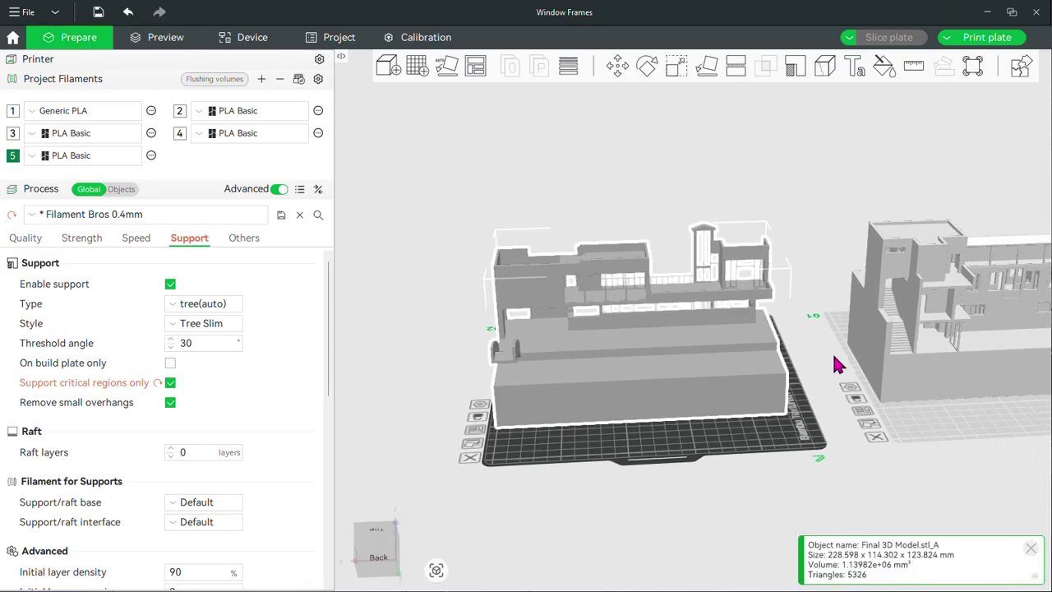
middle_drag(833, 434, 475, 442)
scroll(780, 423, up, 6)
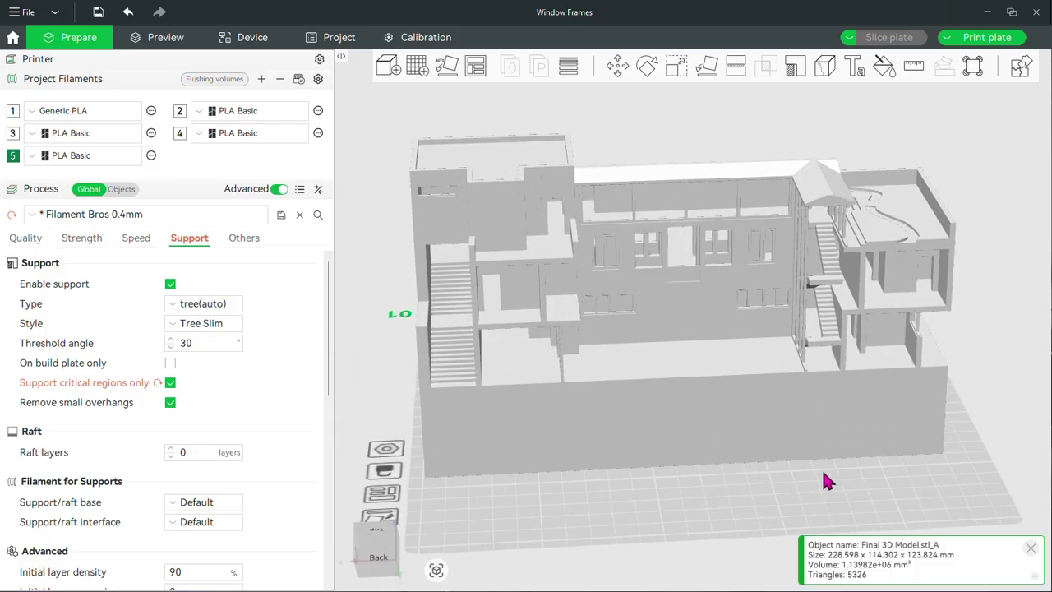
click(760, 504)
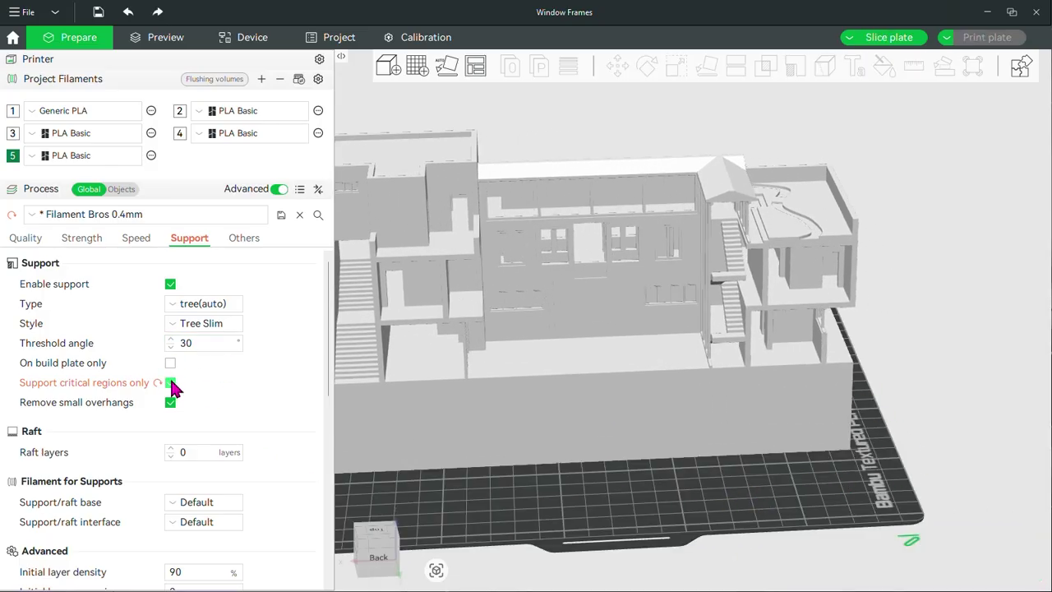
click(899, 42)
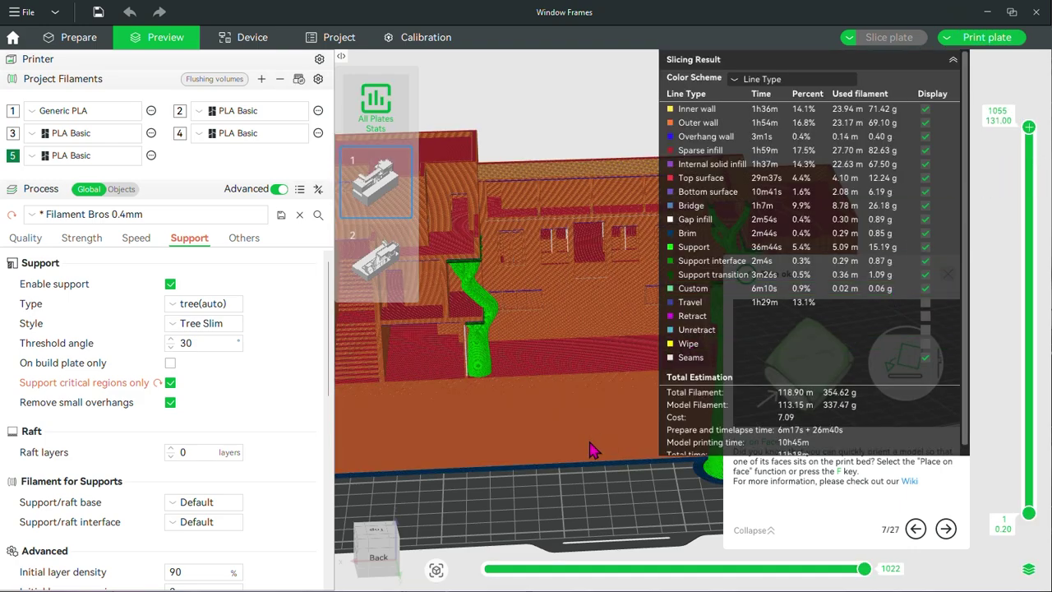
Examine plate 1's tree supports around the staircase with the layer preview lowered to layer 551, and check the total print time.
scroll(593, 448, down, 3)
drag(626, 488, 629, 497)
right_drag(626, 490, 482, 550)
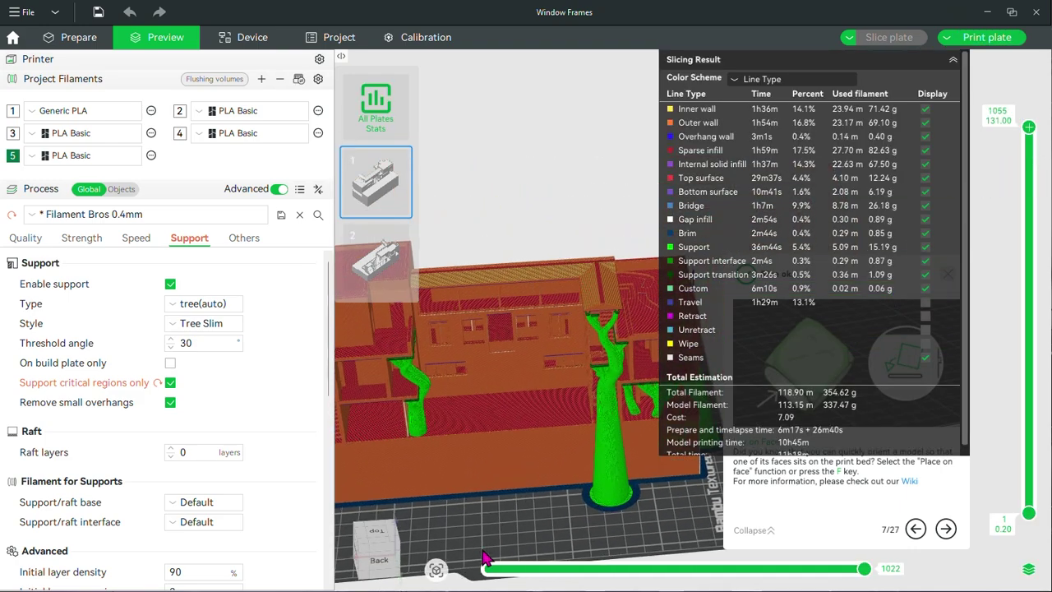
drag(1029, 128, 1032, 316)
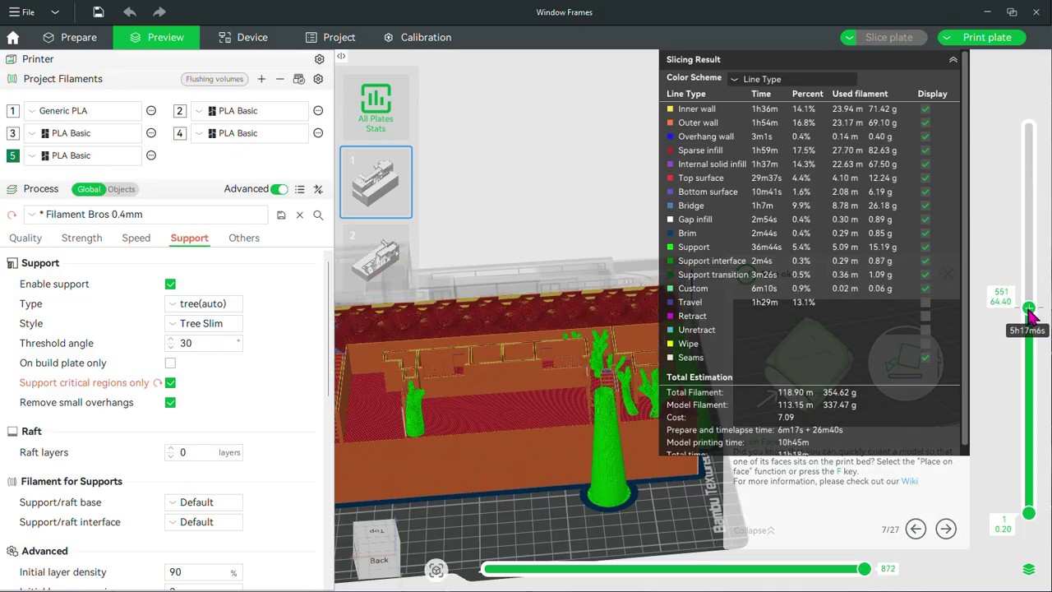
scroll(562, 191, up, 5)
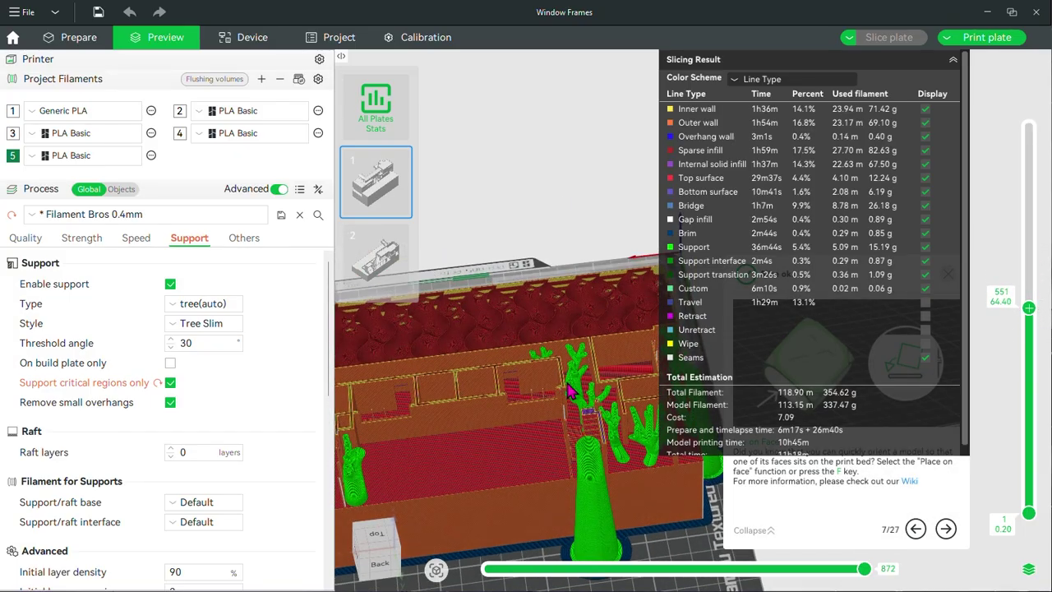
scroll(569, 393, up, 3)
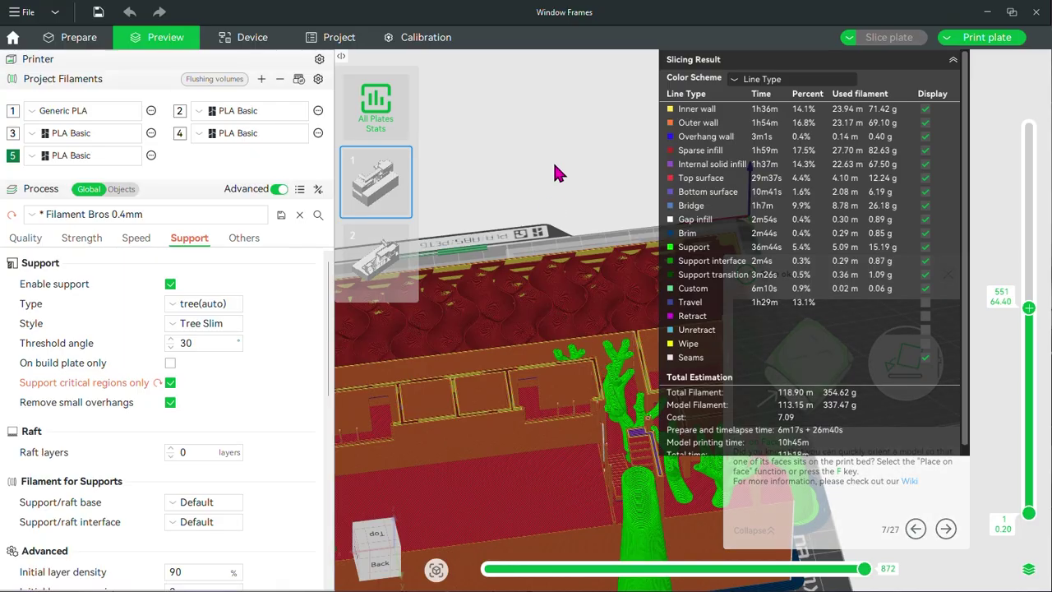
drag(556, 173, 535, 186)
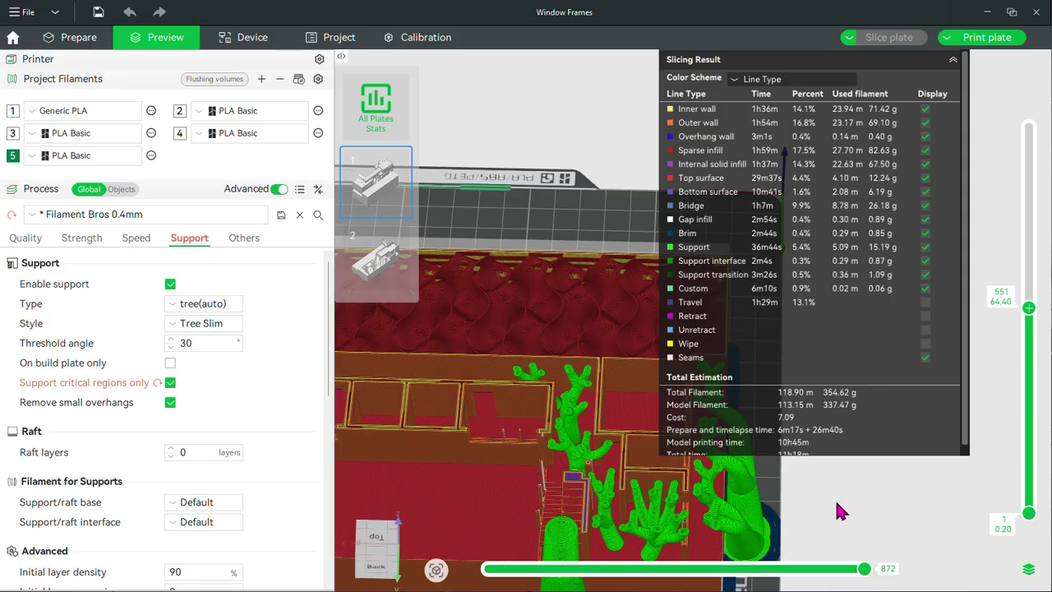
scroll(802, 448, down, 1)
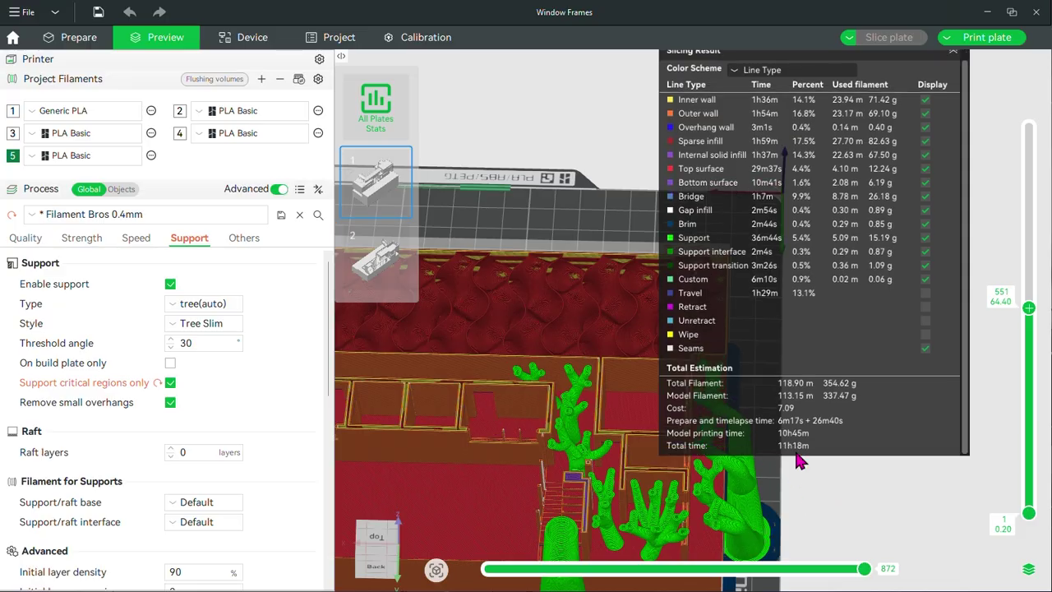
Add a cube support blocker to the building model on plate 1 and accept per-object setting mode.
click(78, 37)
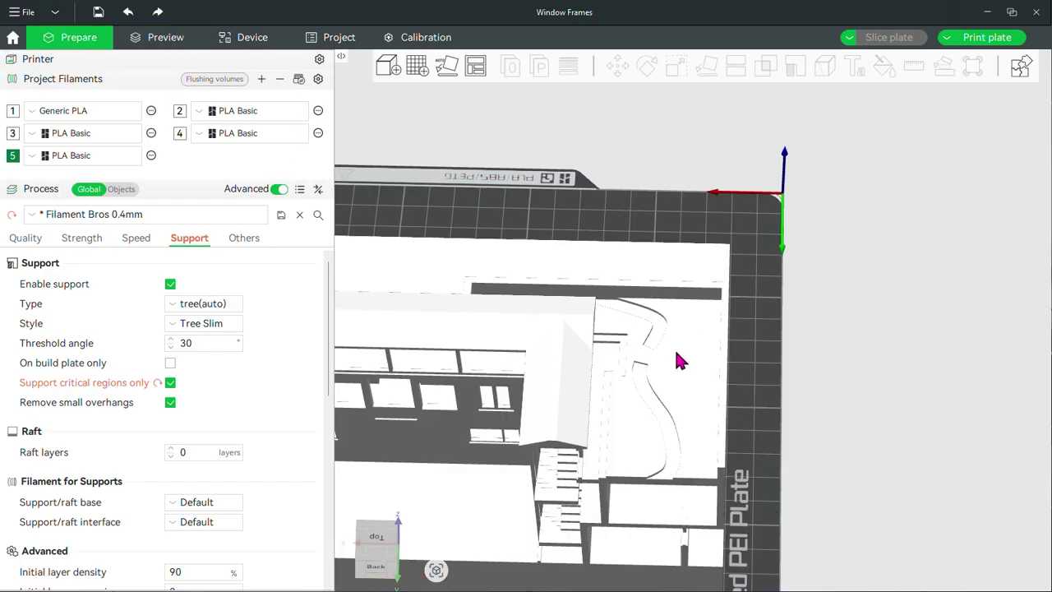
scroll(874, 325, down, 3)
scroll(786, 385, down, 2)
scroll(786, 385, up, 1)
click(648, 385)
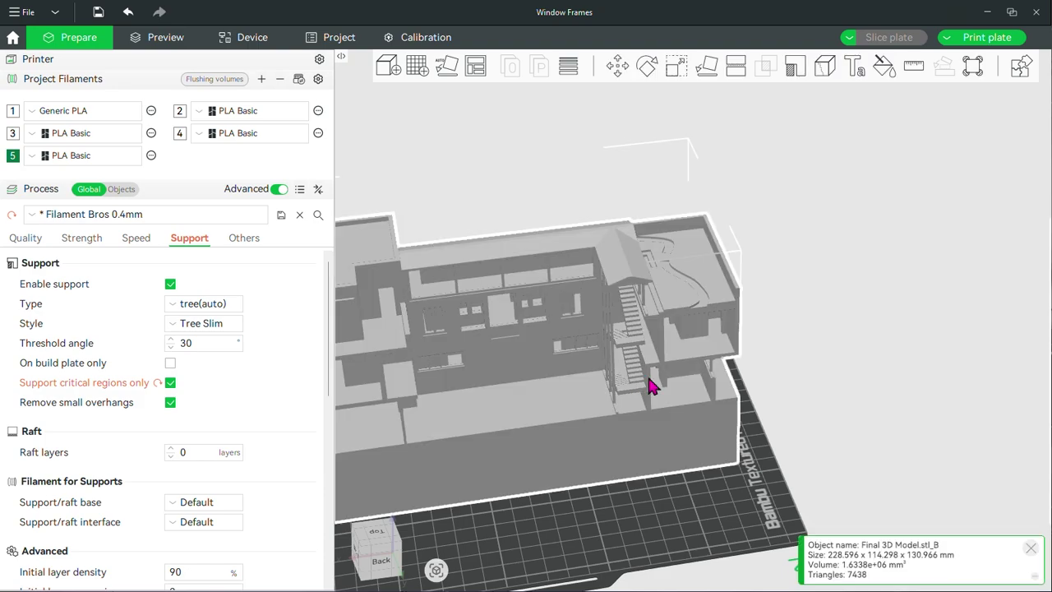
right_click(645, 428)
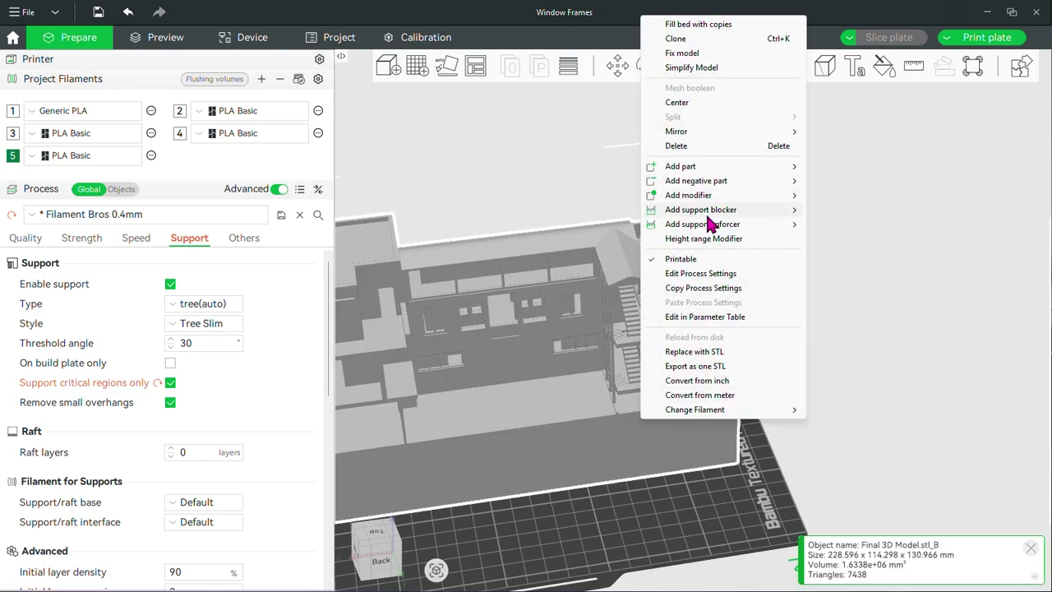
mouse_move(712, 211)
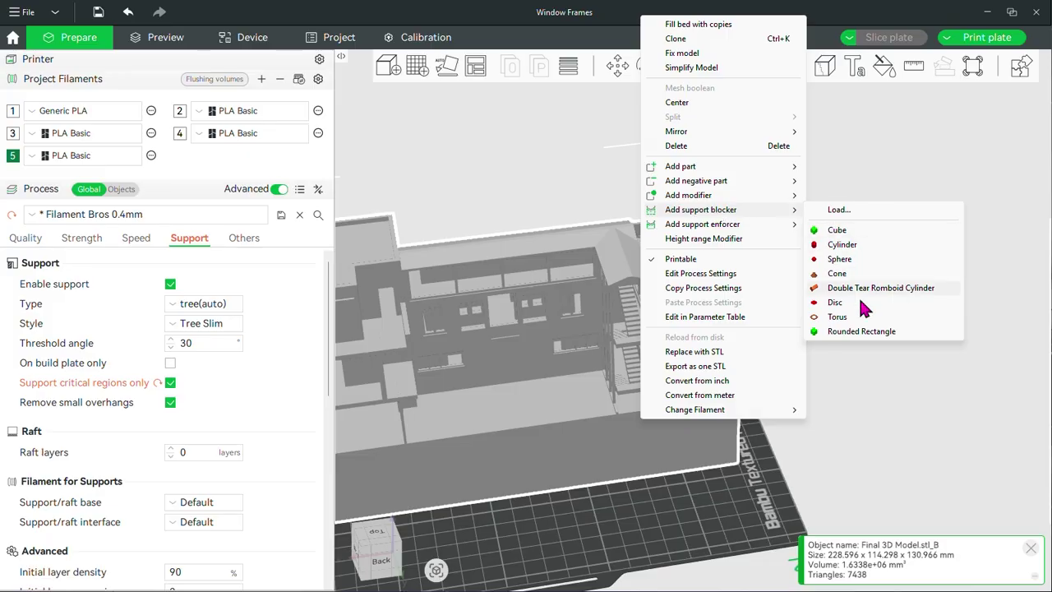
click(840, 230)
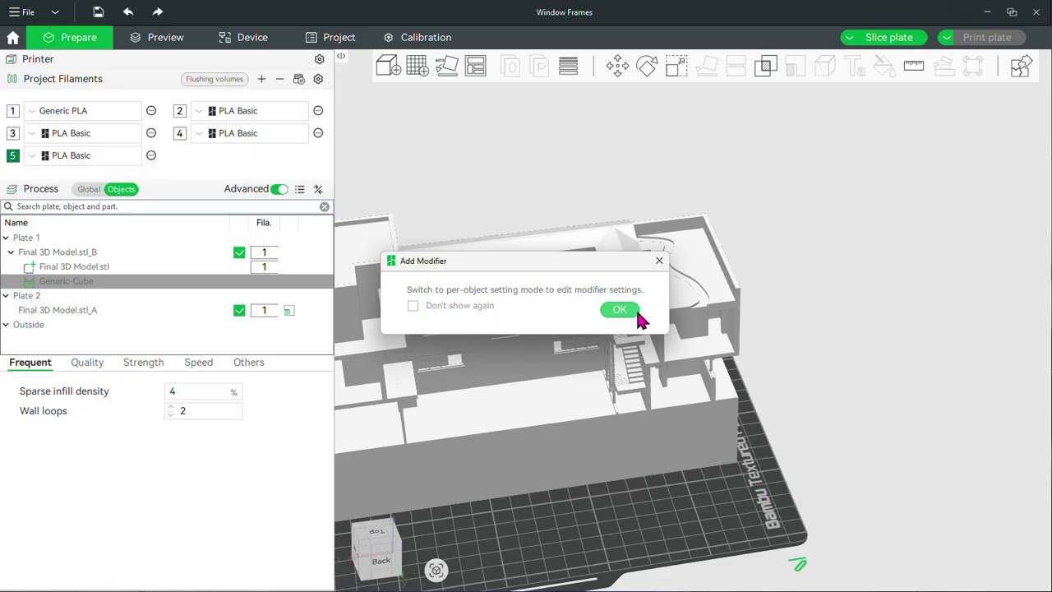
click(622, 310)
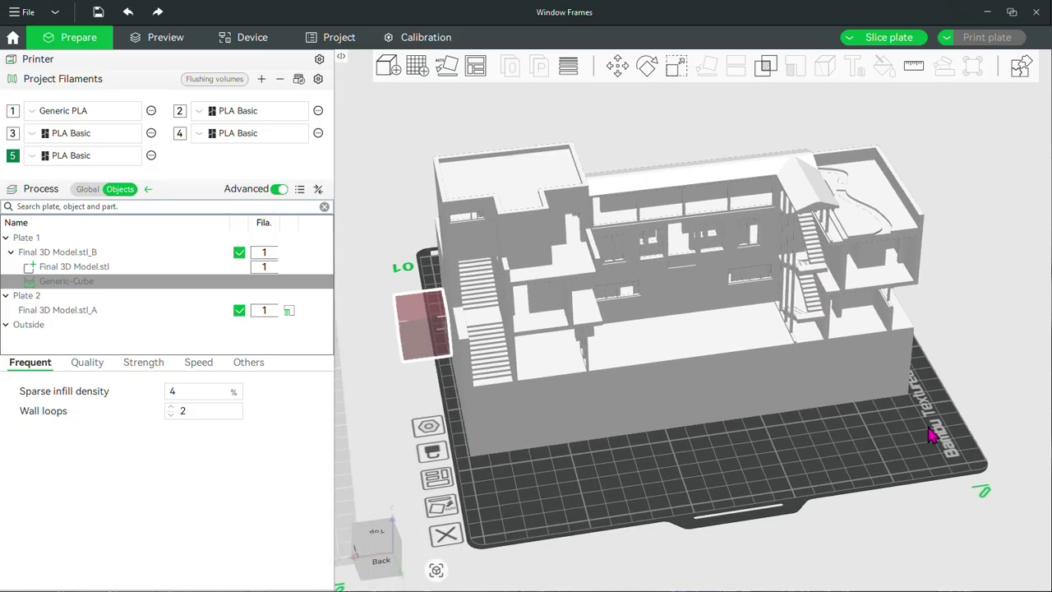
Move the blocker cube in front of the building's staircase end, to an X position of about -68 mm.
drag(447, 324, 812, 444)
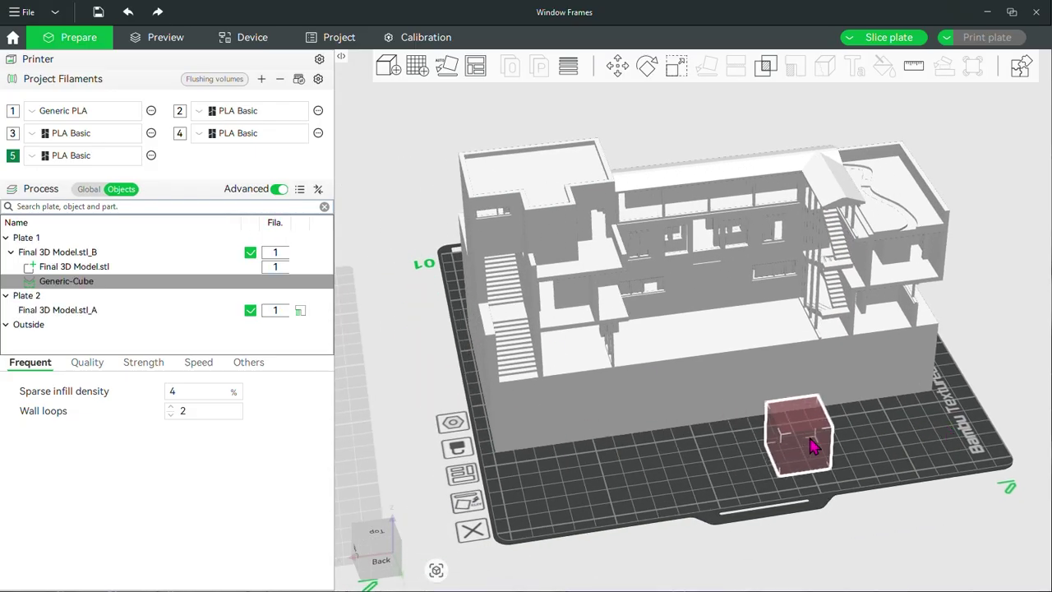
drag(752, 485, 735, 482)
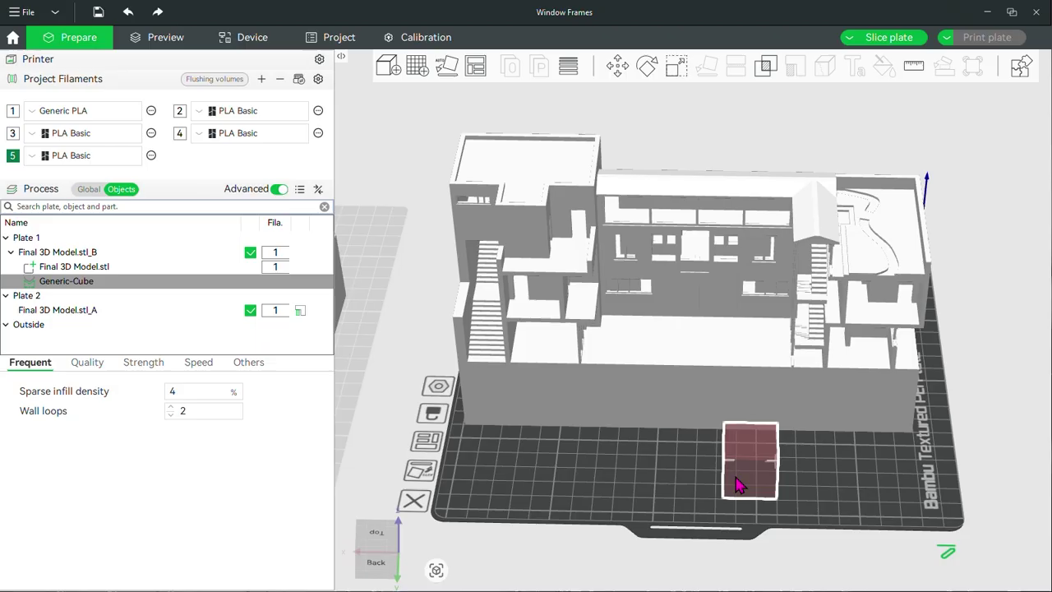
click(617, 68)
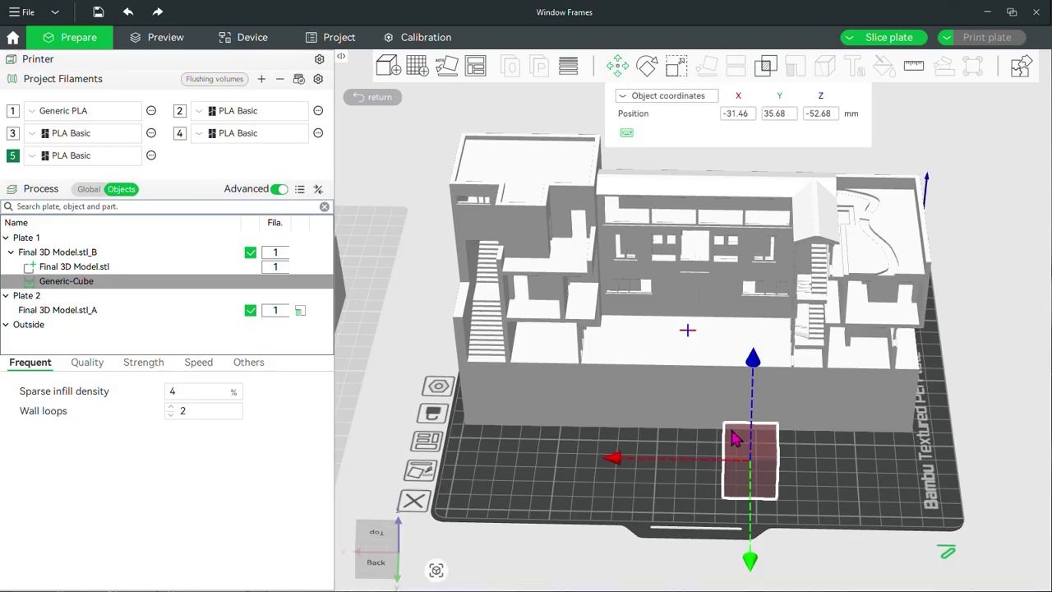
drag(610, 465, 668, 499)
middle_drag(667, 499, 586, 470)
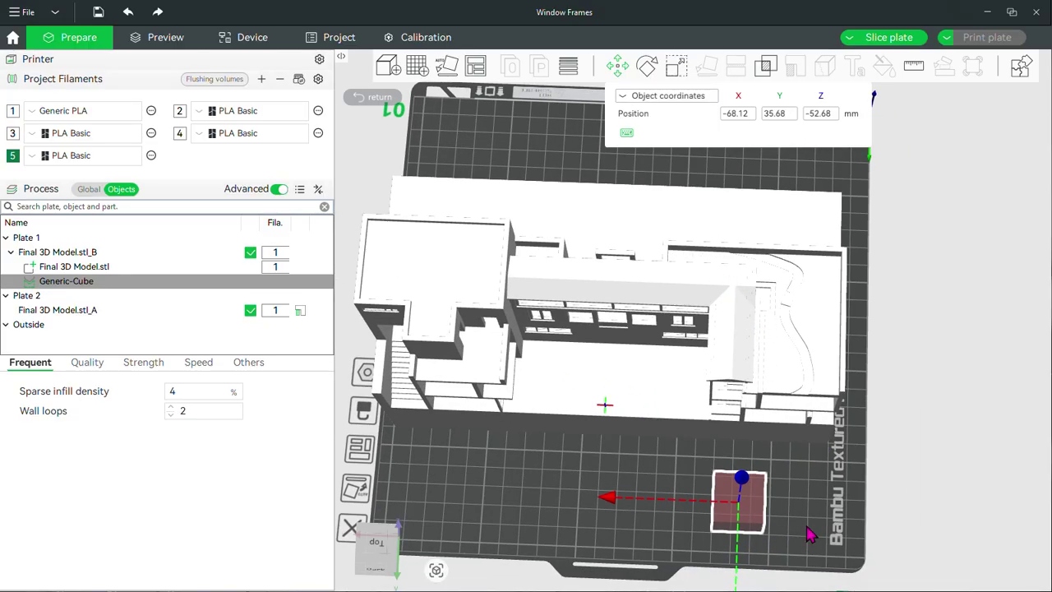
drag(810, 534, 769, 371)
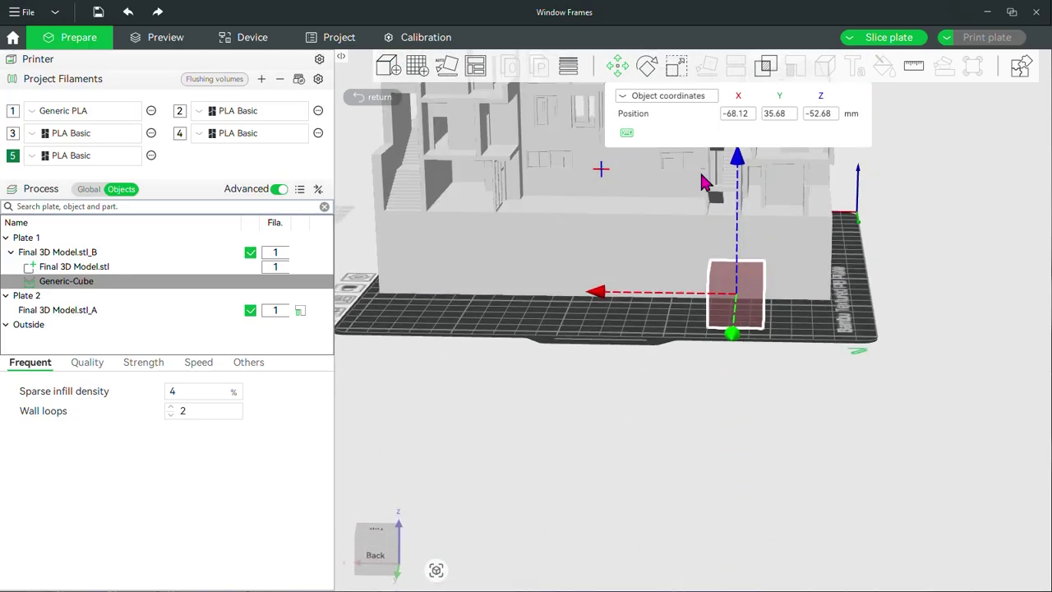
Raise the blocker cube and move it back into the building so it sits over the staircase area.
drag(739, 156, 736, 67)
drag(776, 322, 798, 411)
drag(697, 174, 701, 231)
drag(764, 386, 702, 486)
drag(676, 576, 691, 490)
drag(812, 416, 806, 386)
Scale the blocker cube to about 47 mm in X and 38 mm in Y, and stretch it taller around the staircase.
click(678, 67)
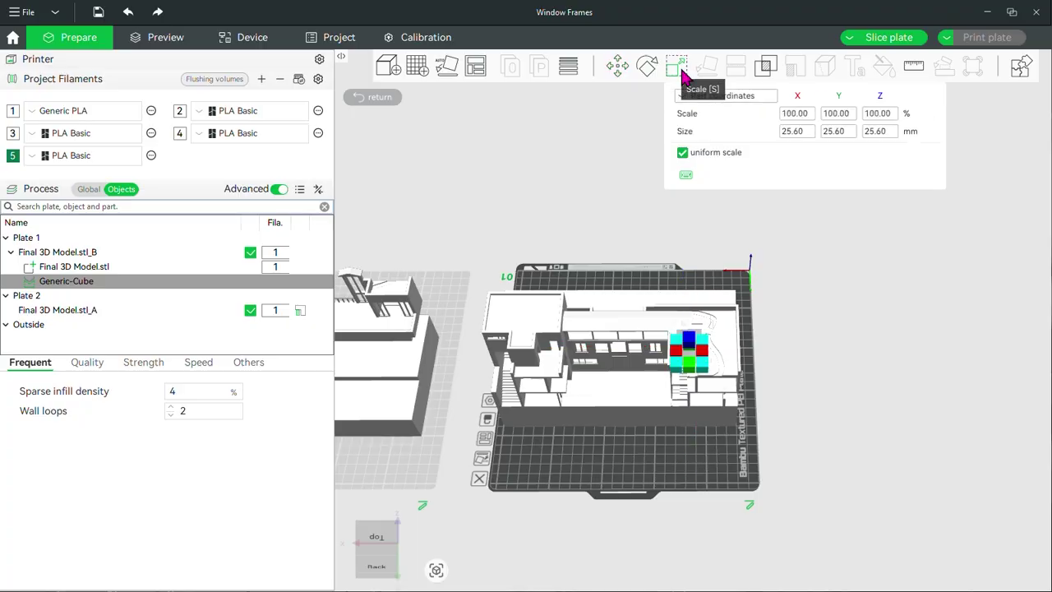
drag(716, 447, 773, 501)
scroll(687, 402, up, 3)
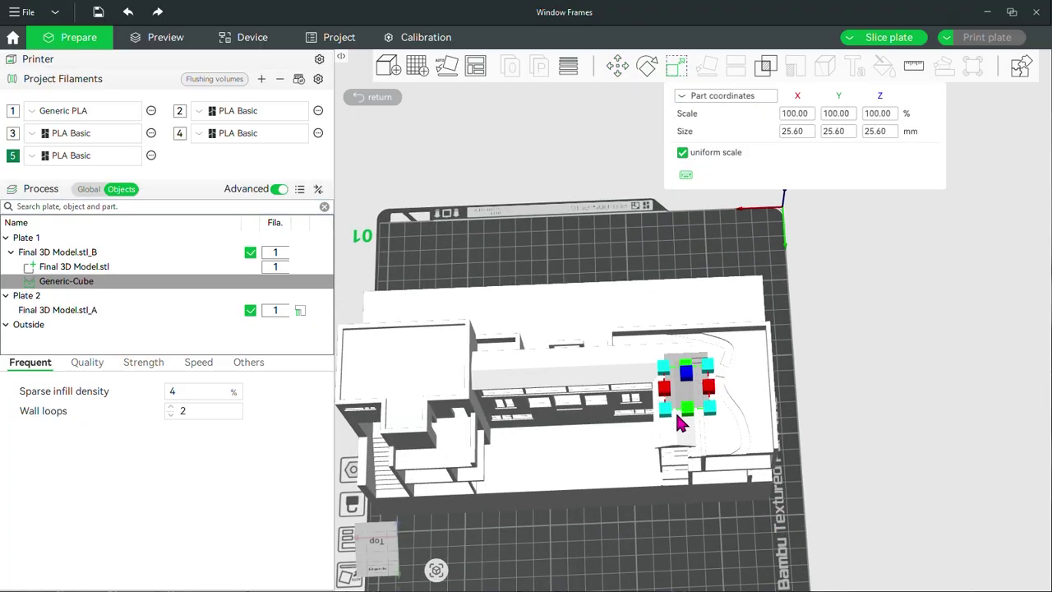
drag(687, 391, 685, 423)
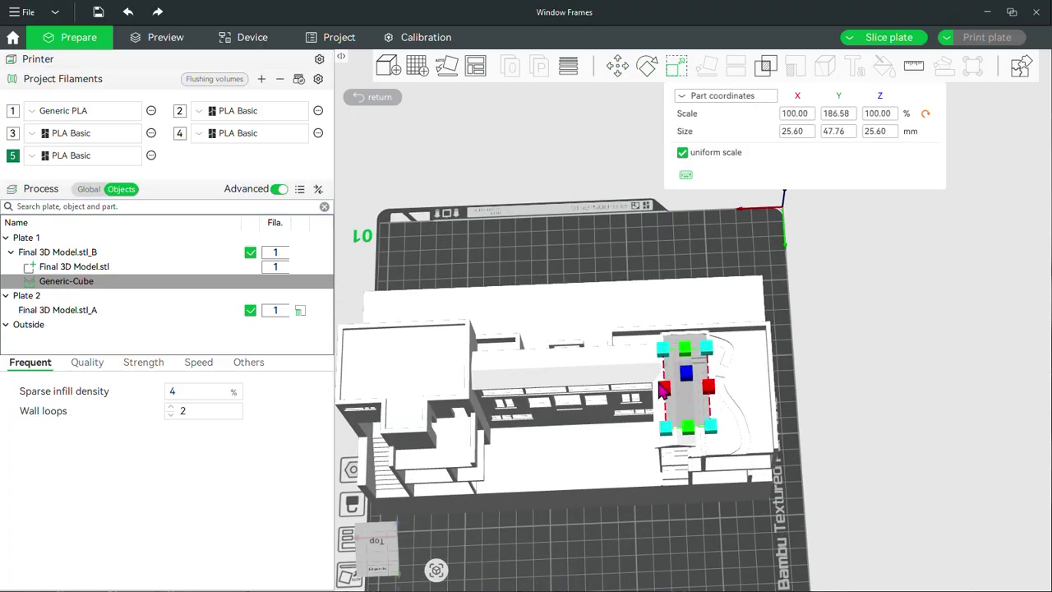
drag(664, 386, 646, 386)
drag(689, 356, 691, 374)
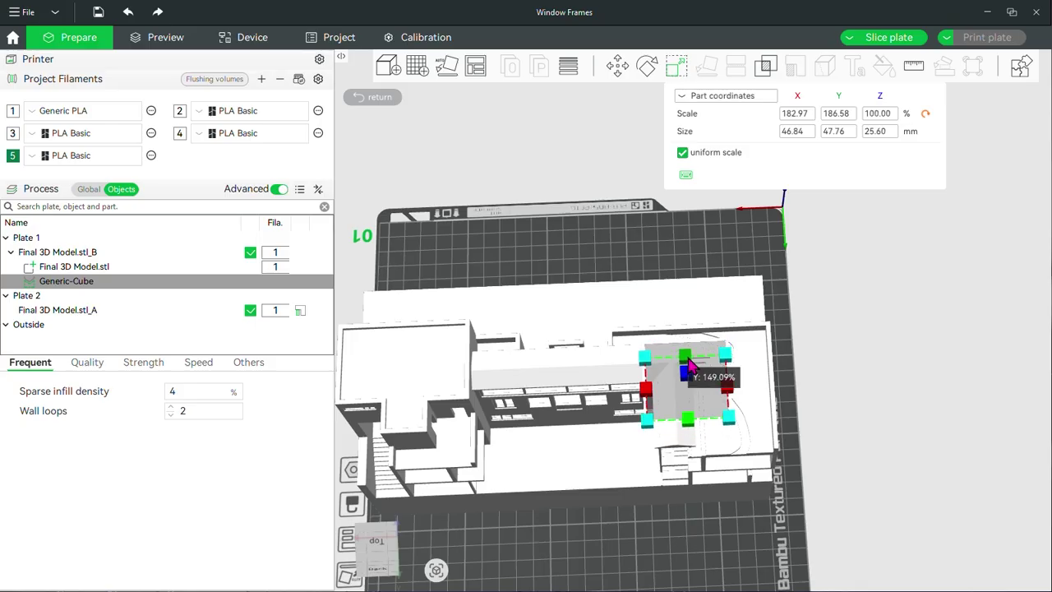
drag(841, 493, 847, 438)
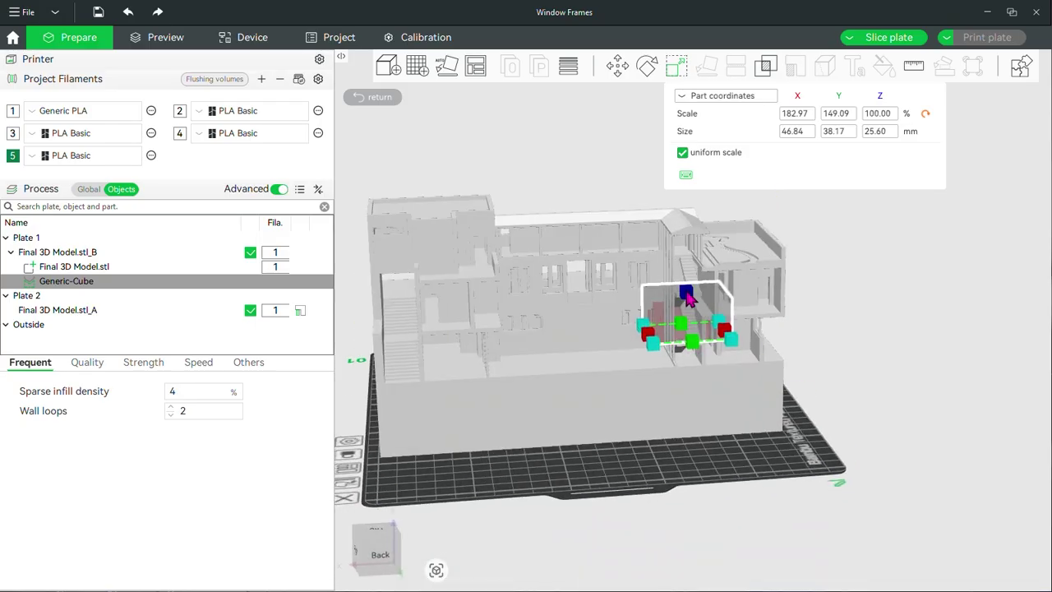
drag(687, 293, 686, 280)
Deselect the blocker, check its coverage around the staircase and slice plate 1 again.
click(857, 312)
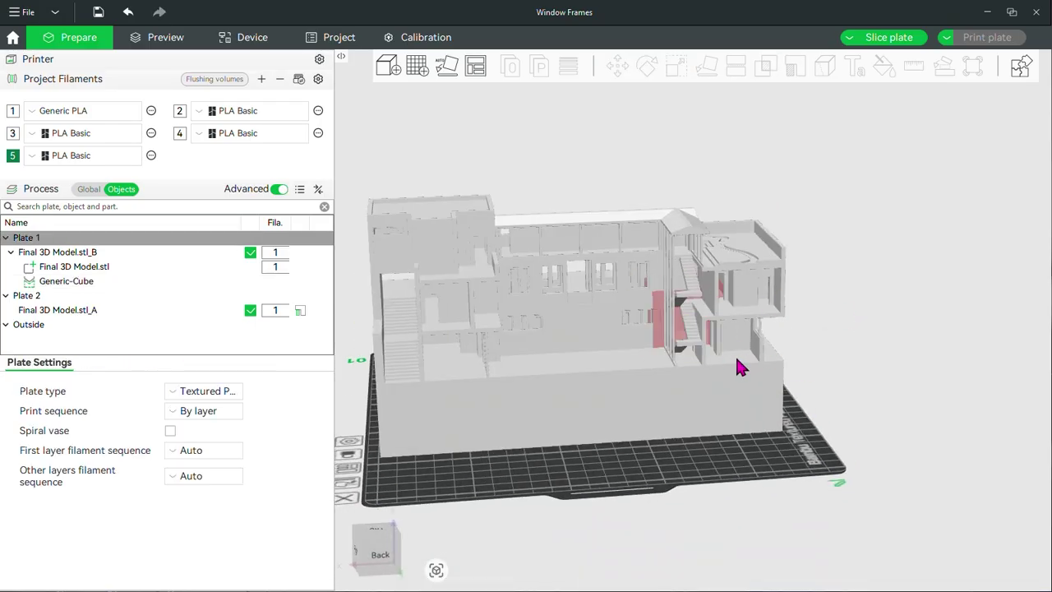
drag(709, 393, 708, 271)
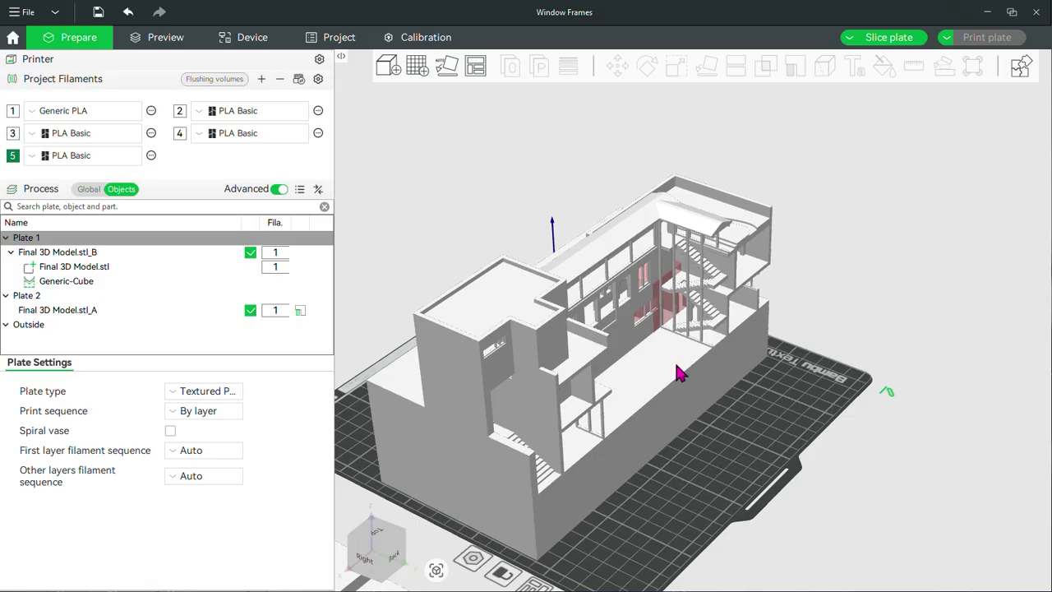
drag(681, 369, 773, 384)
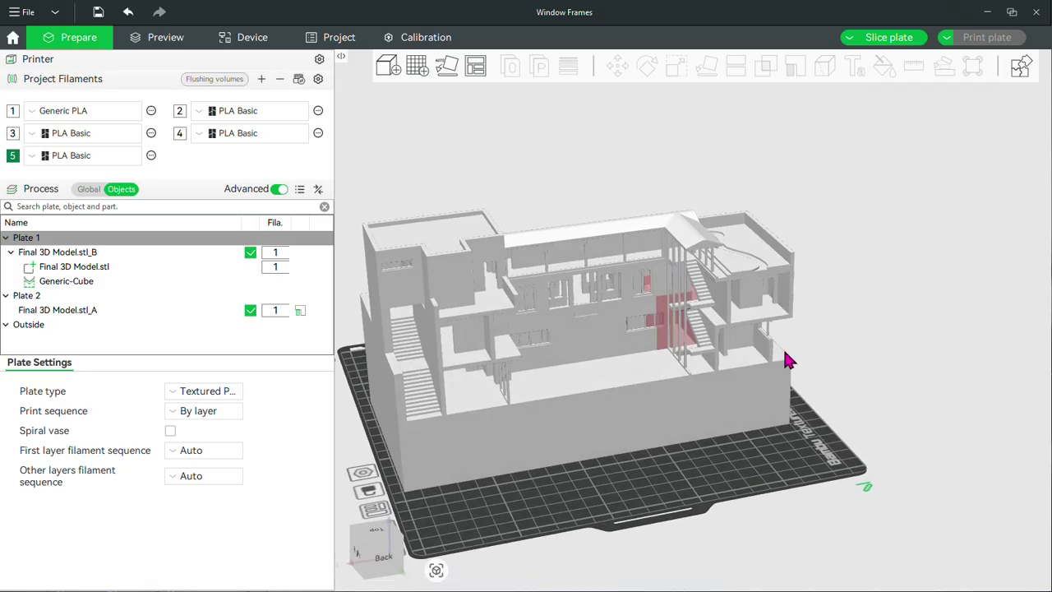
click(913, 41)
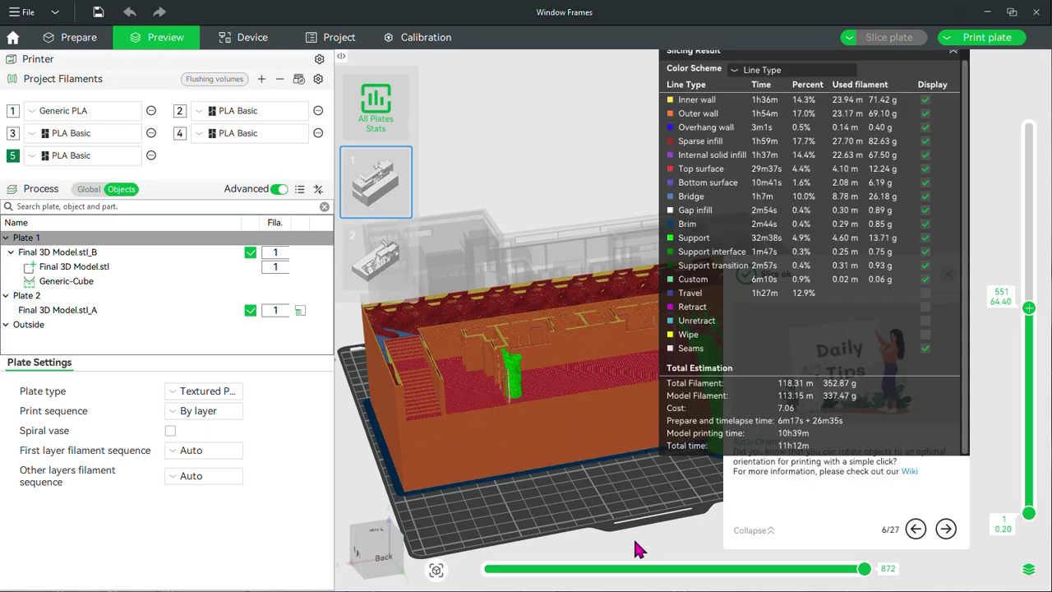
Examine the re-sliced supports around the staircase, then restore the layer preview to the full height at layer 1055.
drag(674, 495, 481, 467)
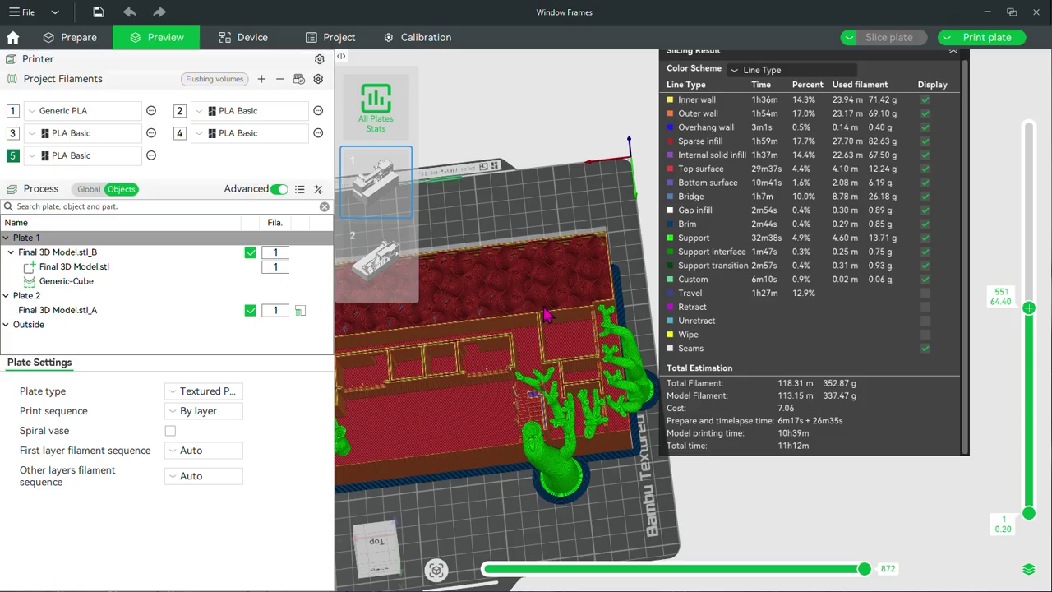
scroll(575, 353, up, 5)
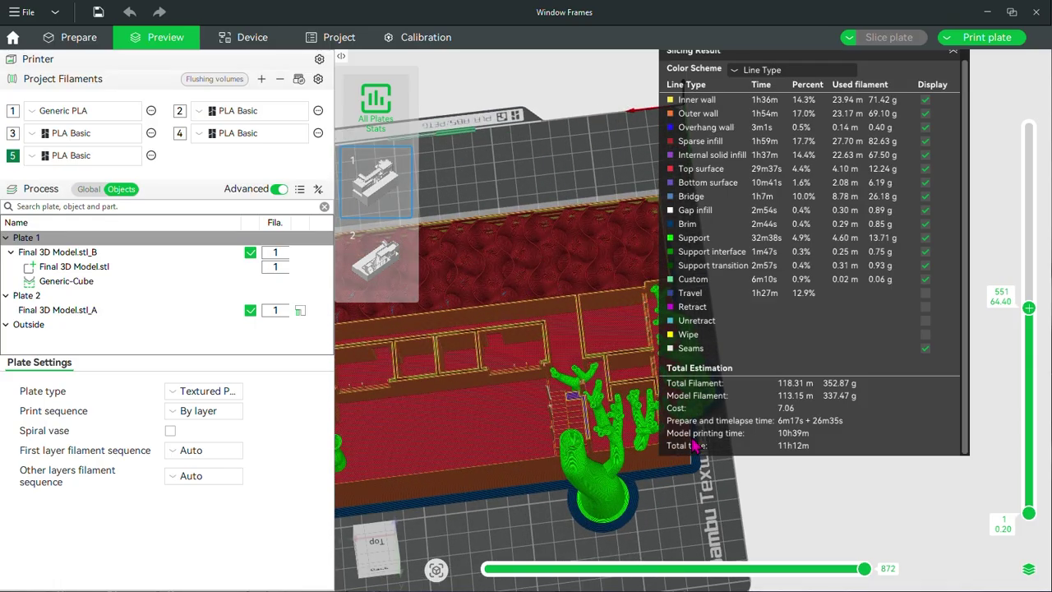
drag(765, 503, 756, 503)
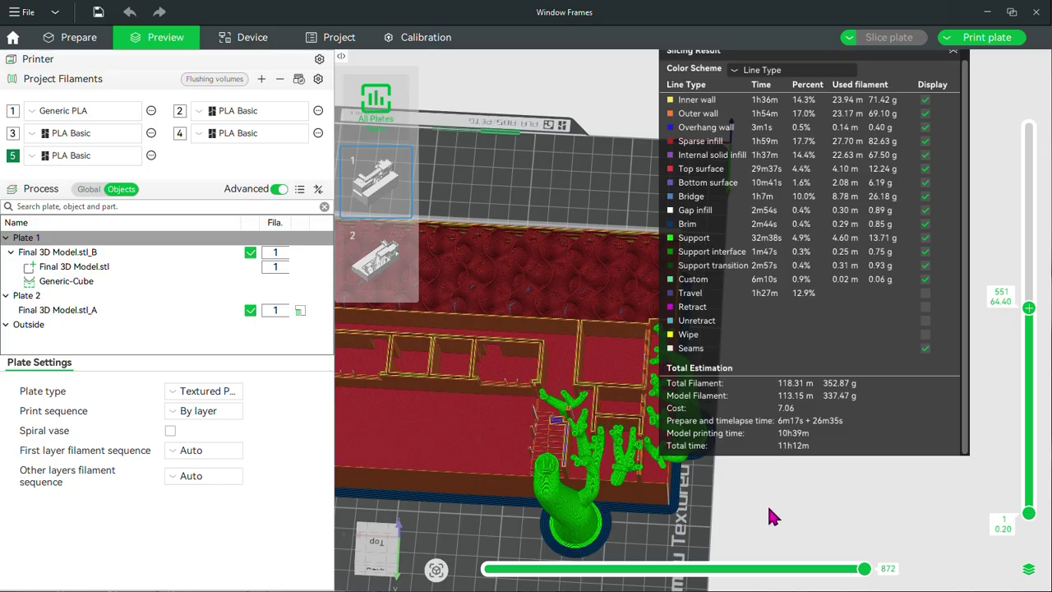
drag(767, 503, 610, 467)
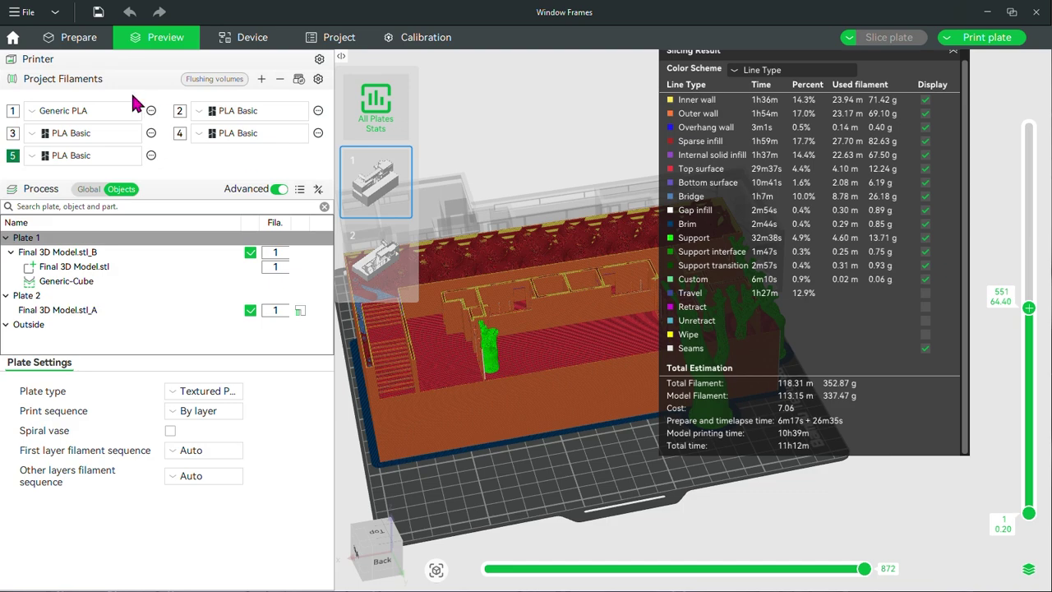
drag(1029, 307, 1028, 126)
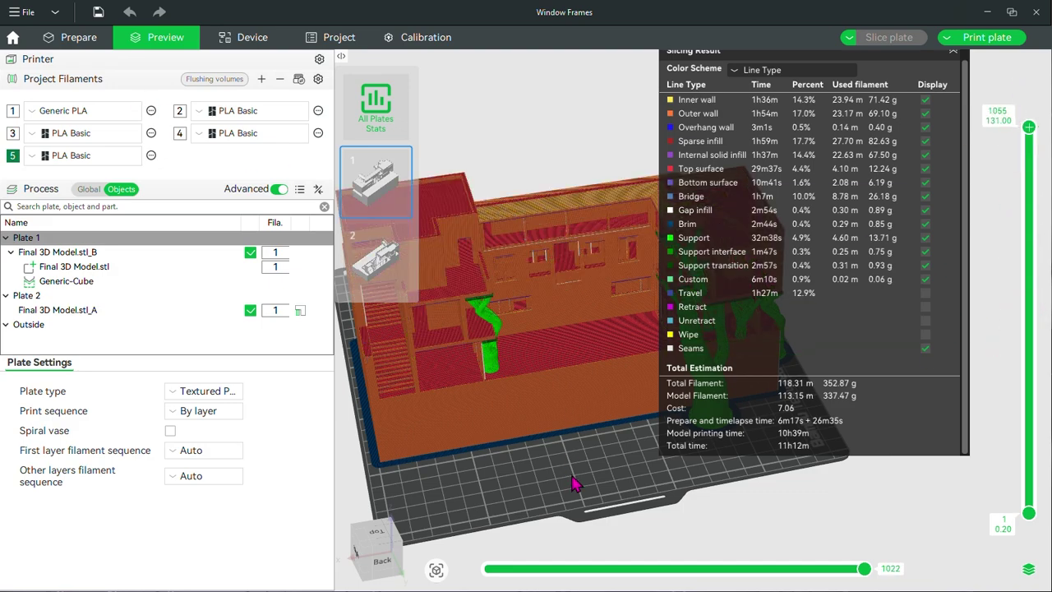